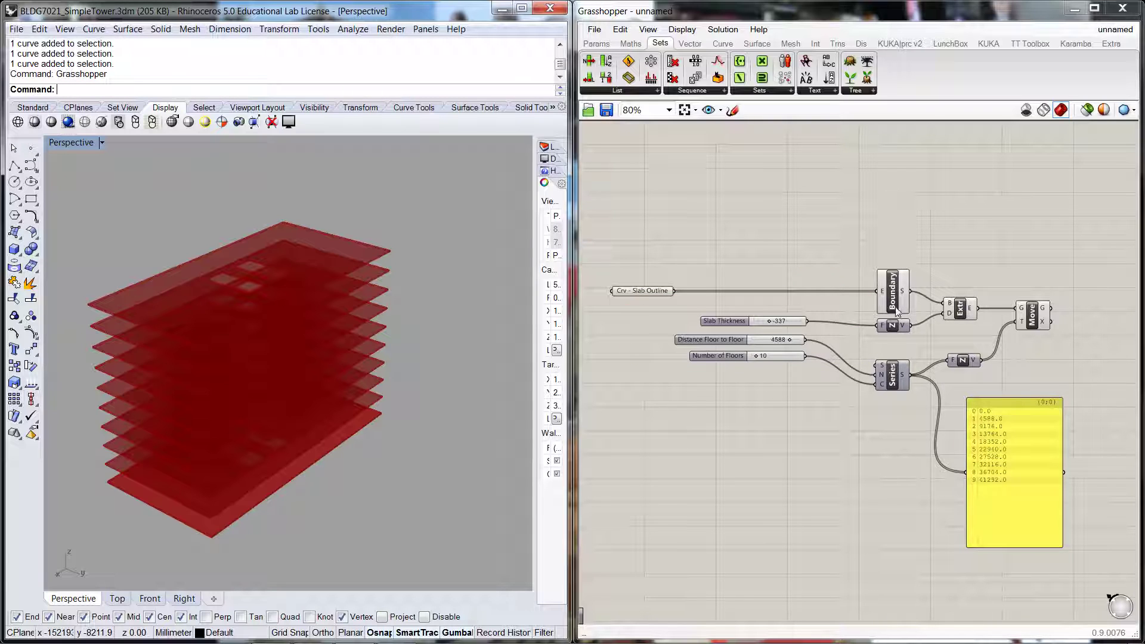
- Place a new Extrude component from the 'extr' search and park it above the slab chain
double_click(948, 211)
text(extr)
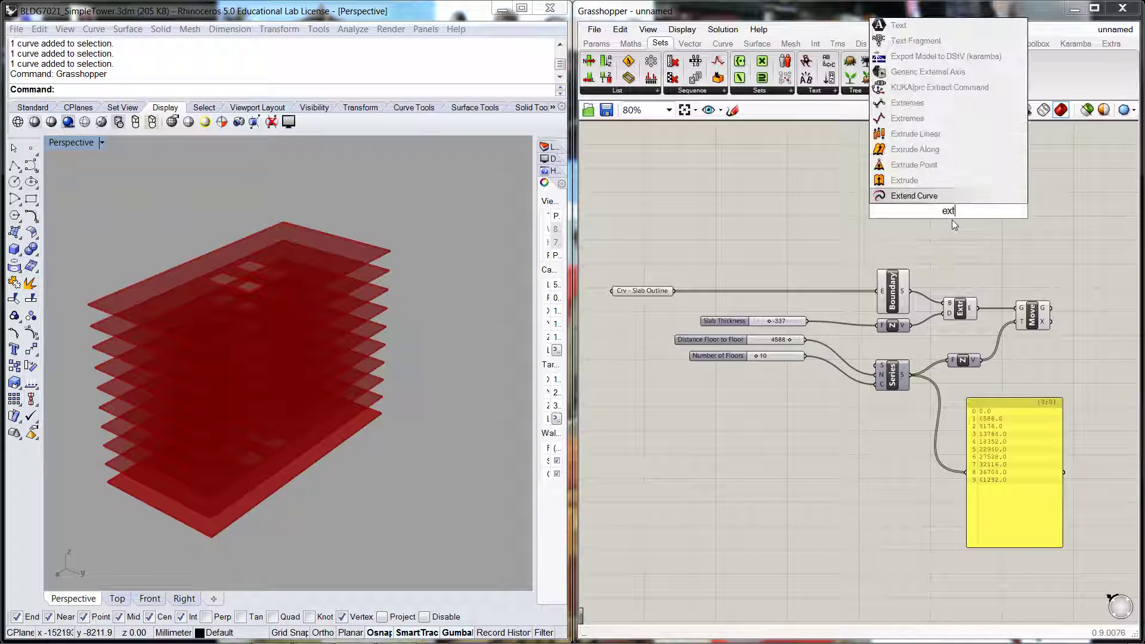
click(907, 198)
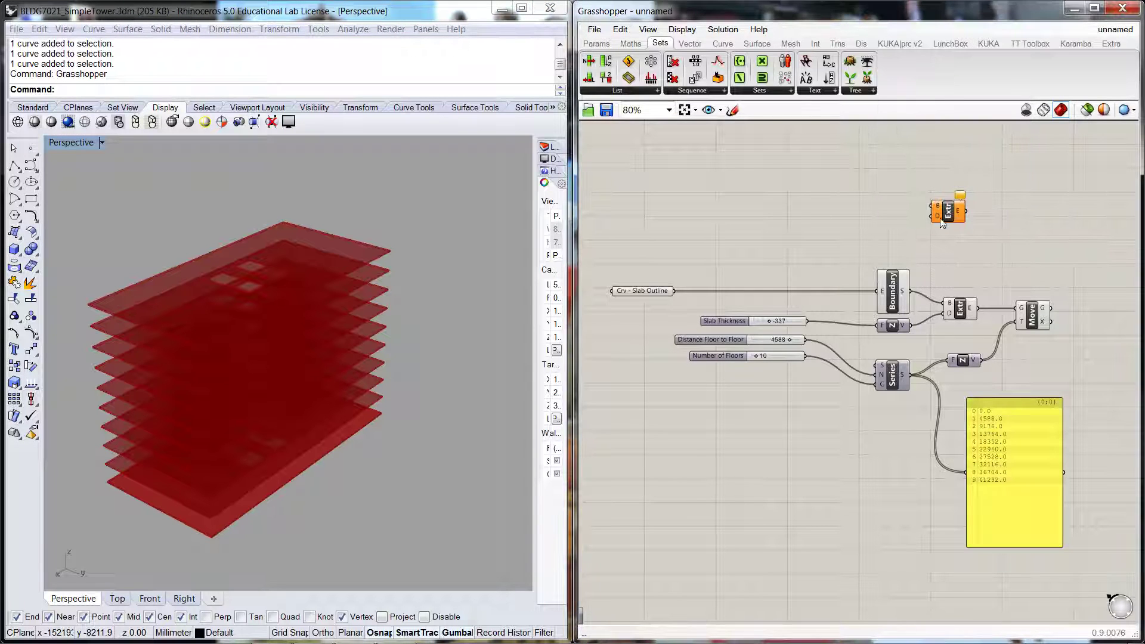
drag(953, 209, 896, 216)
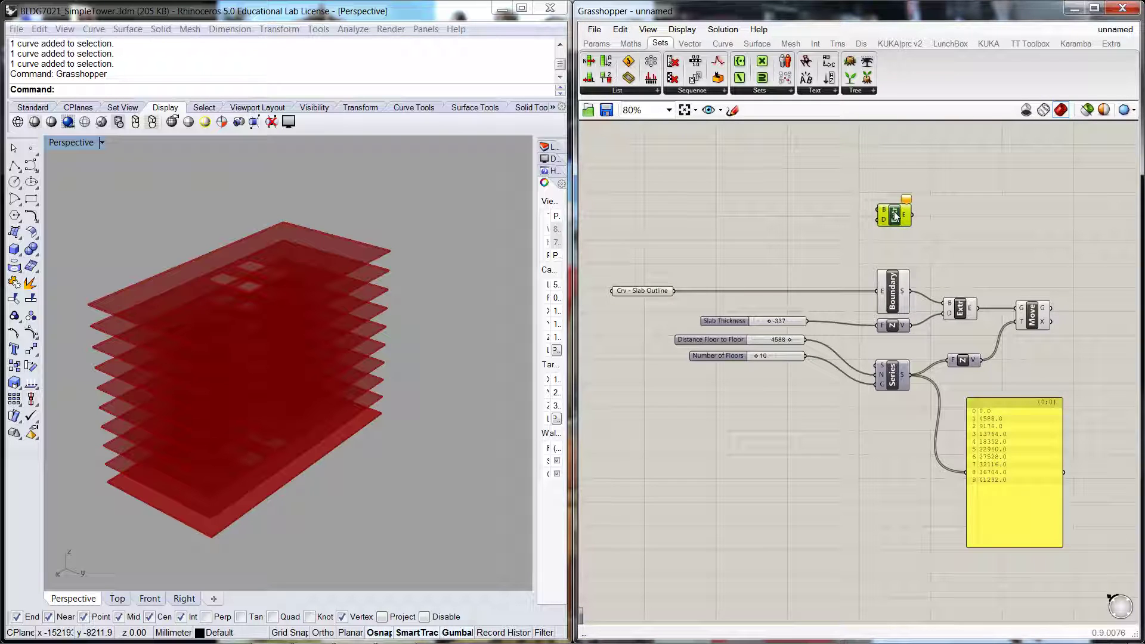
click(930, 249)
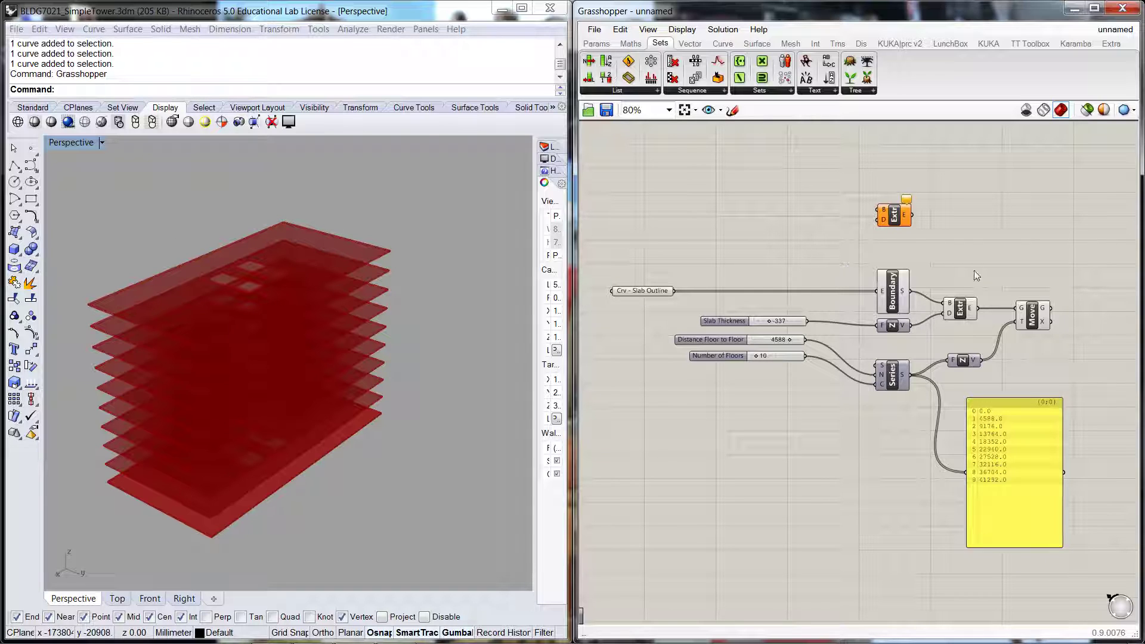
- Turn off the preview of the slab Move component
click(1040, 321)
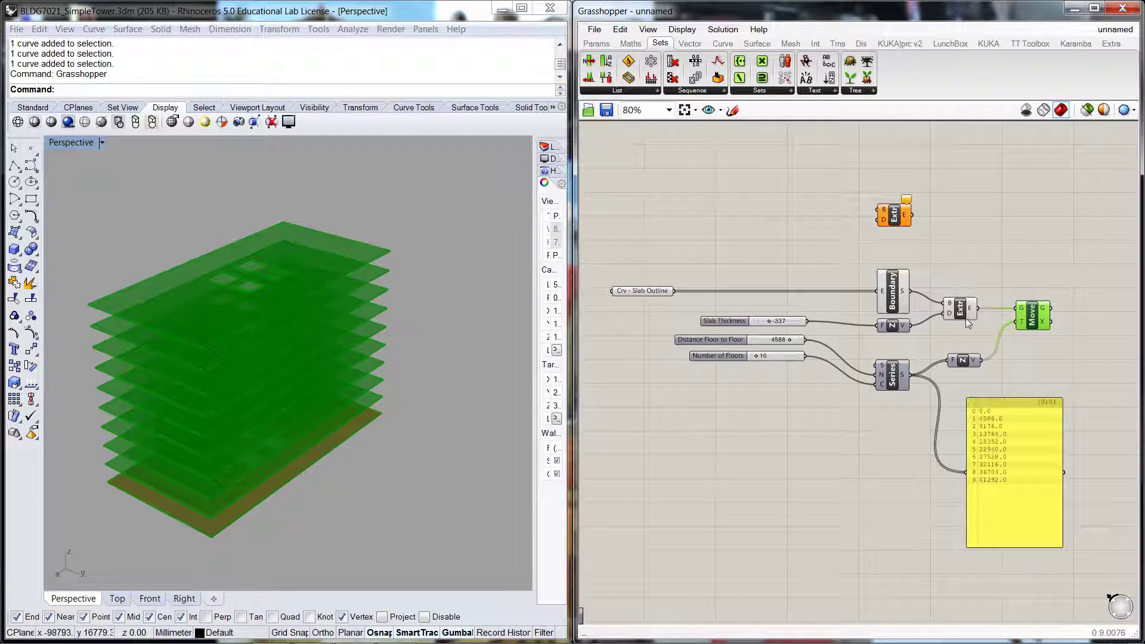
right_click(1039, 323)
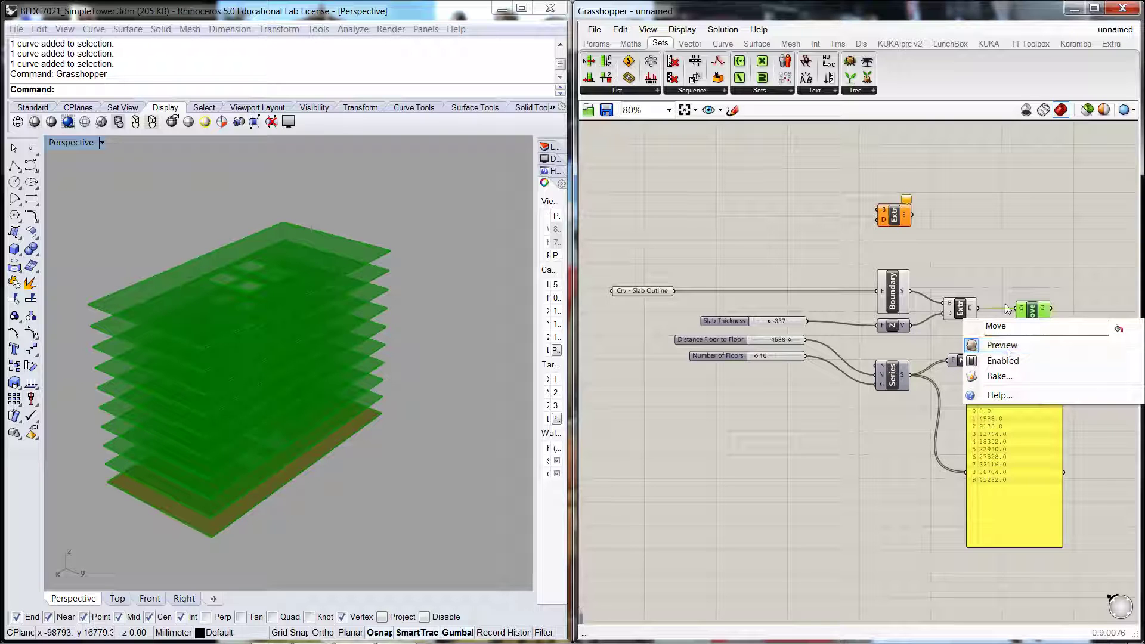
click(1021, 295)
click(1037, 322)
right_click(1037, 322)
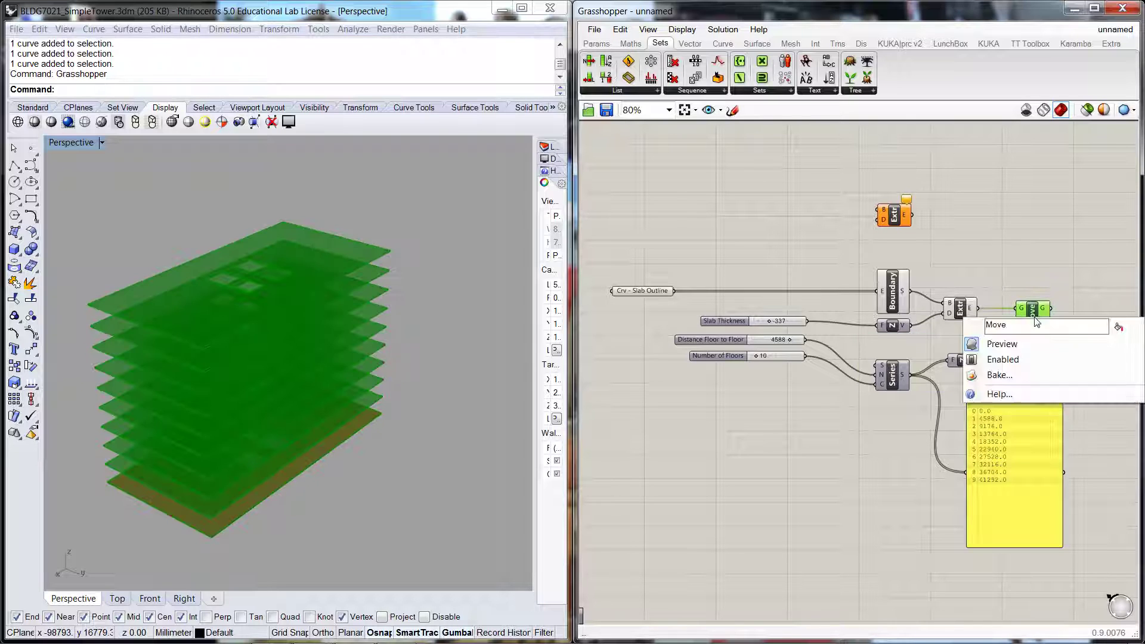
click(1005, 344)
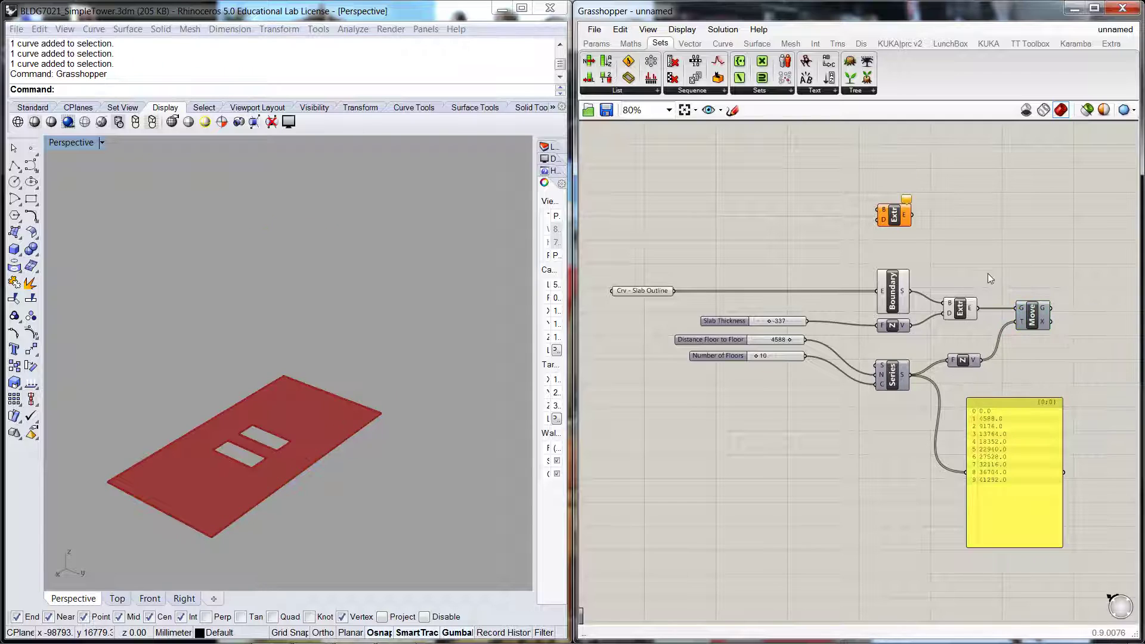
- Turn off the previews of the Extrude and Boundary components as well
click(961, 311)
right_click(961, 313)
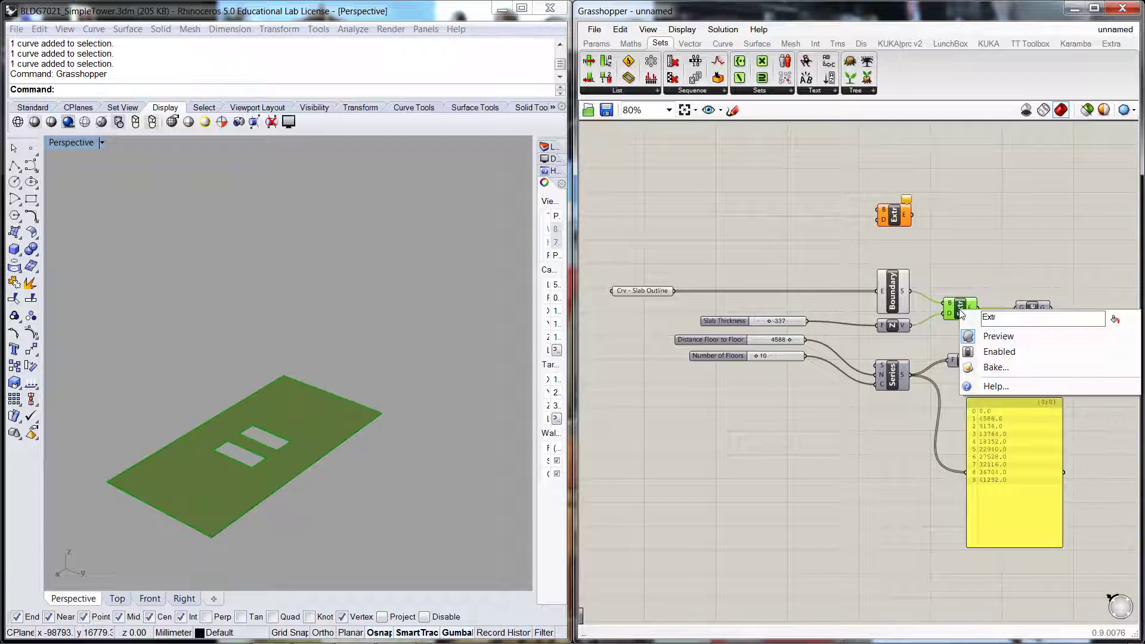
click(979, 335)
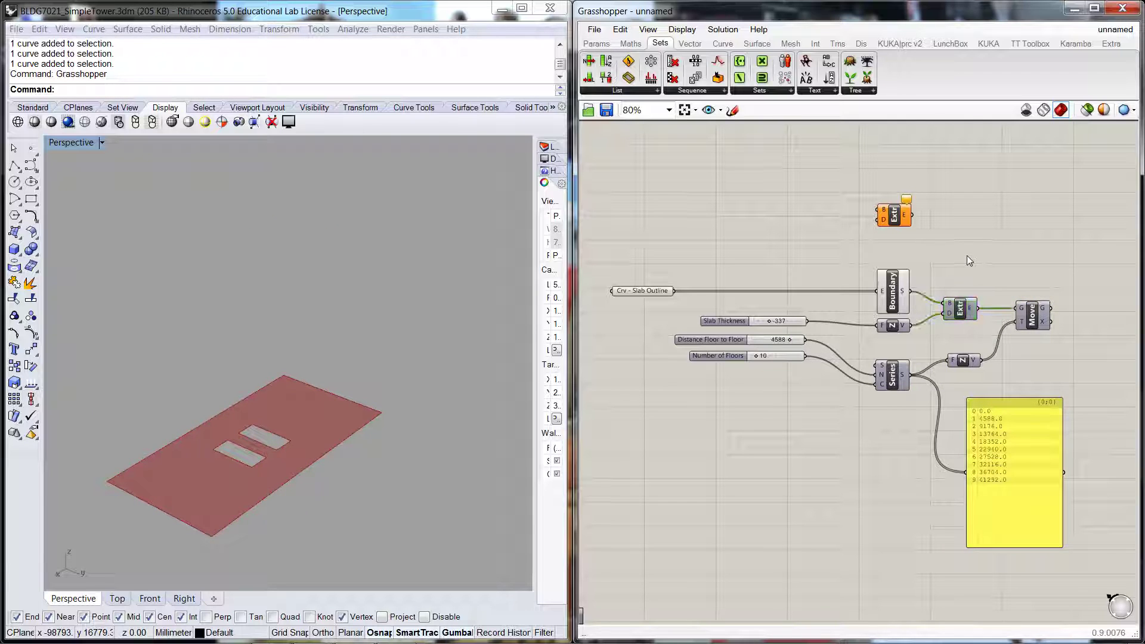
click(899, 296)
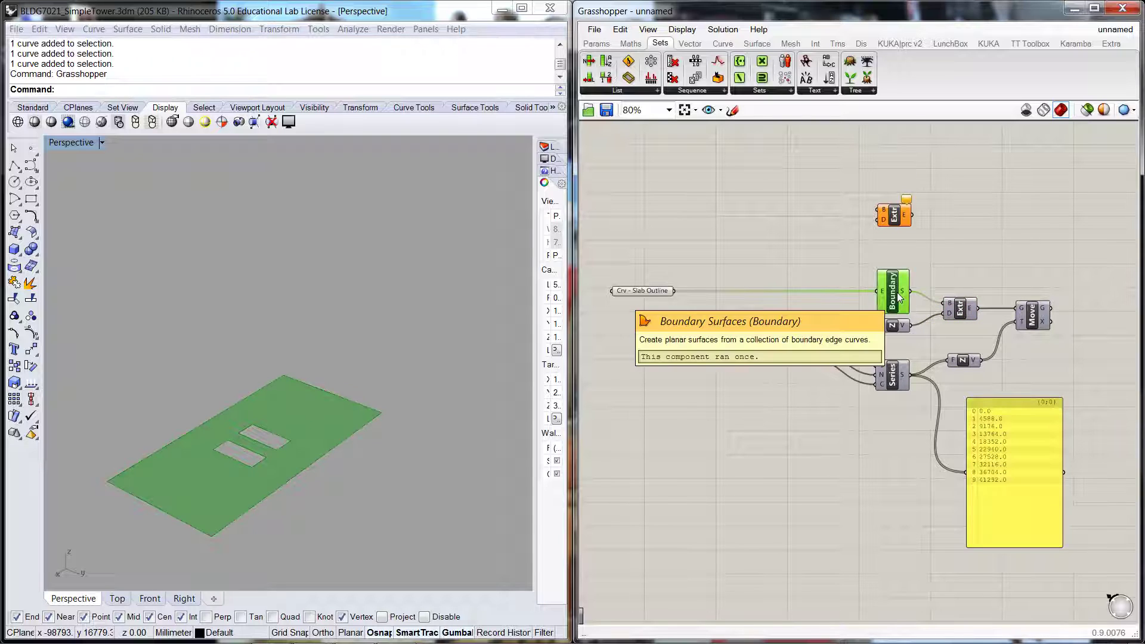
right_click(900, 297)
click(918, 322)
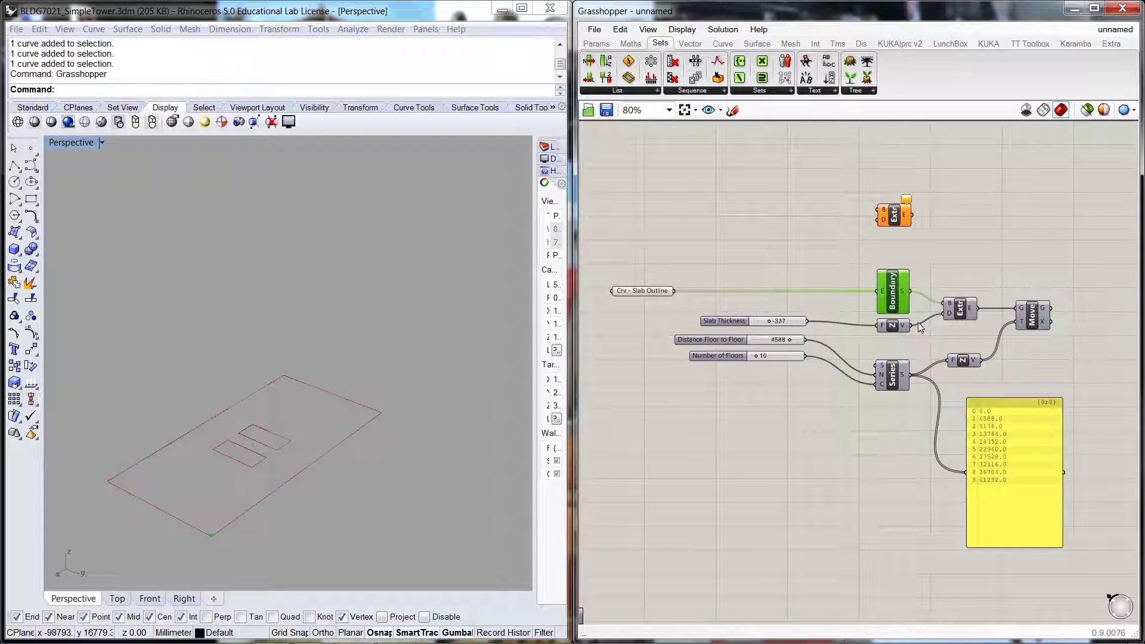
click(804, 265)
mouse_move(1044, 318)
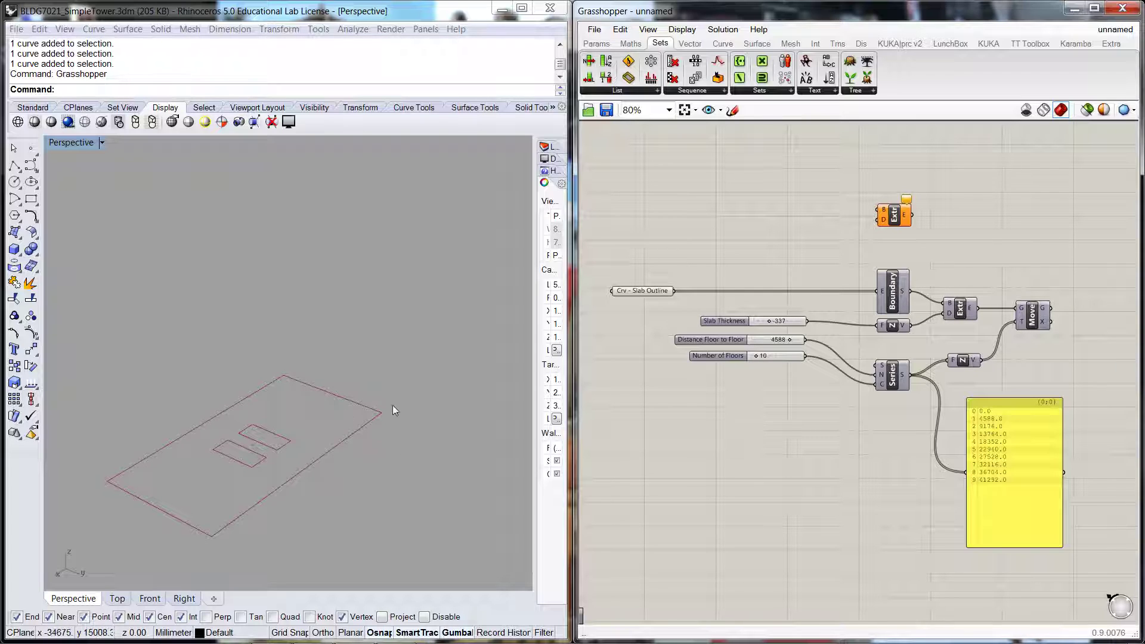
- Add a Curve parameter named 'Crv - Facade', then select the slab outline in Rhino
double_click(693, 242)
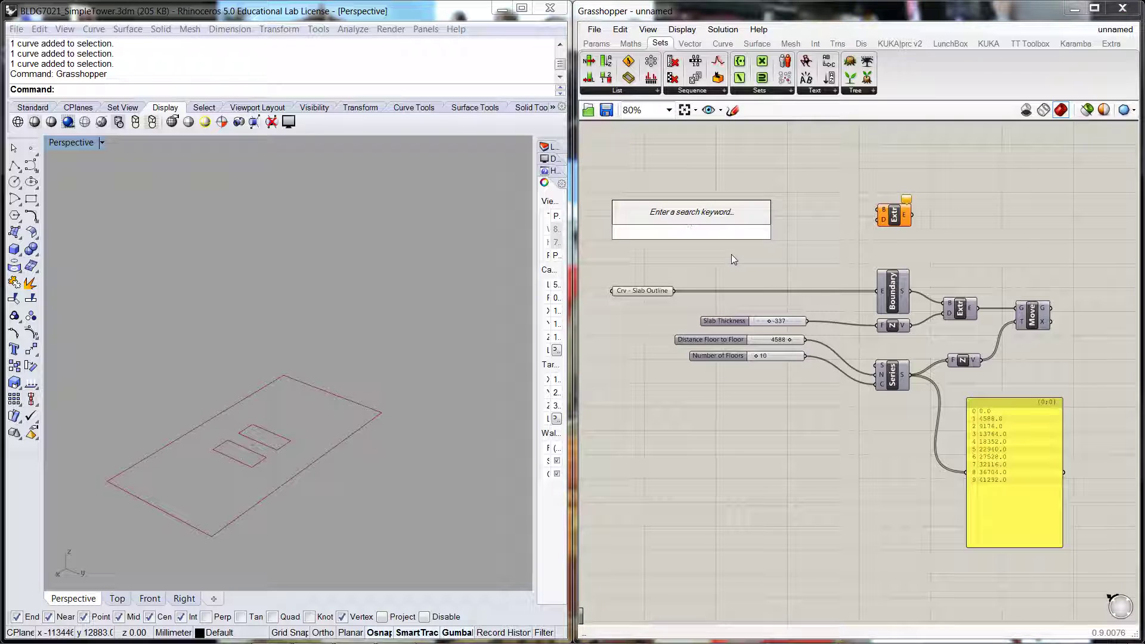
text(cur)
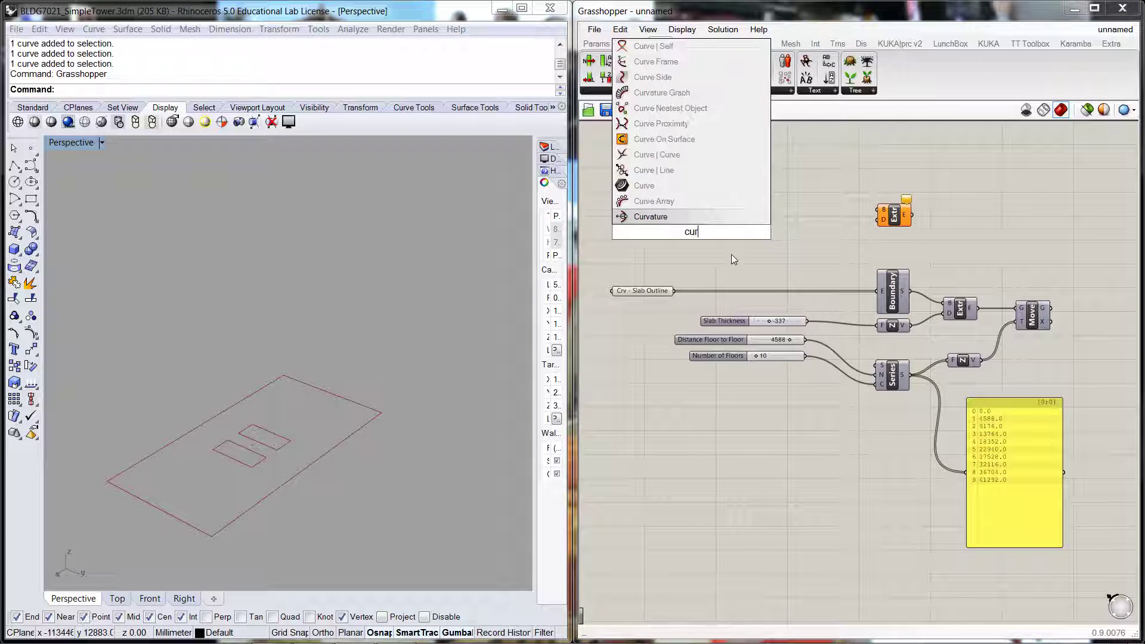
click(632, 186)
drag(694, 235, 641, 243)
right_click(641, 242)
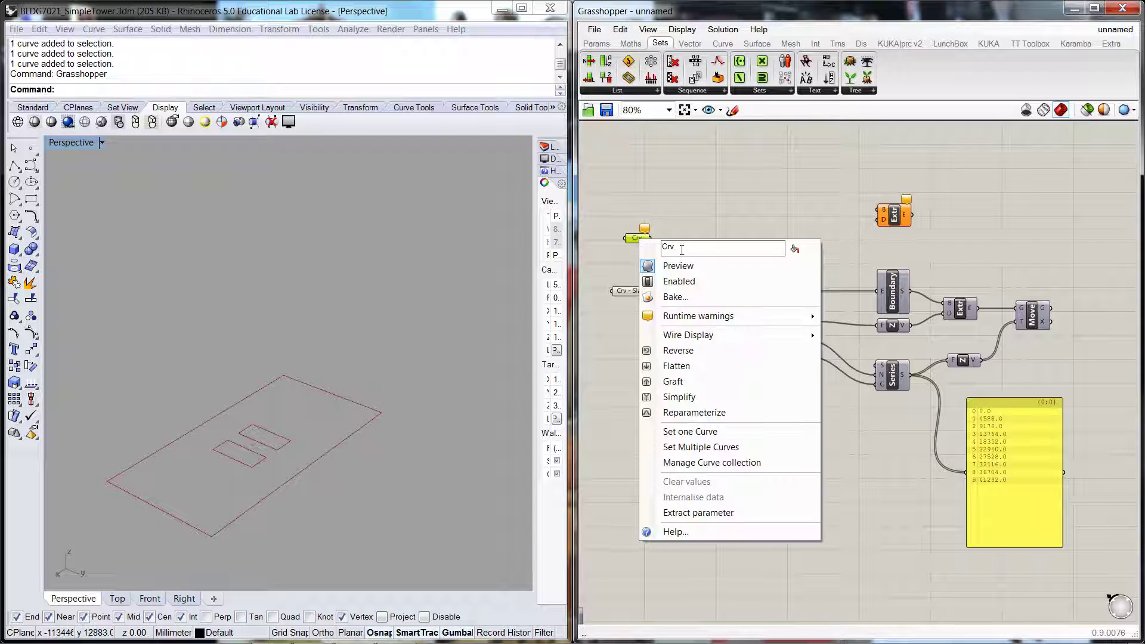
text(- Facade)
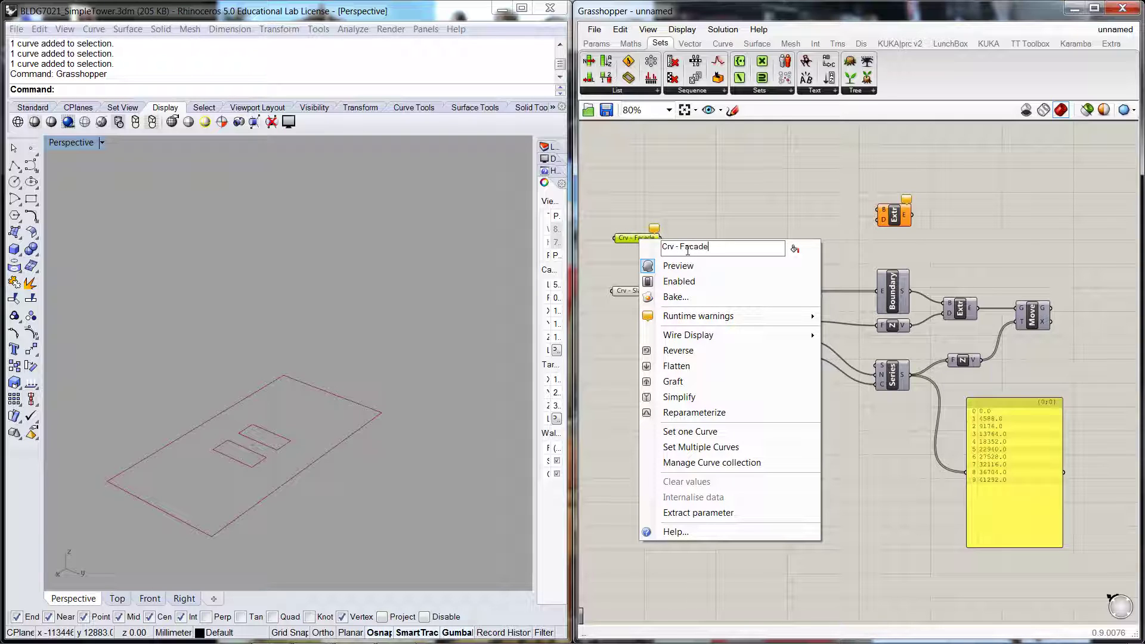
click(670, 205)
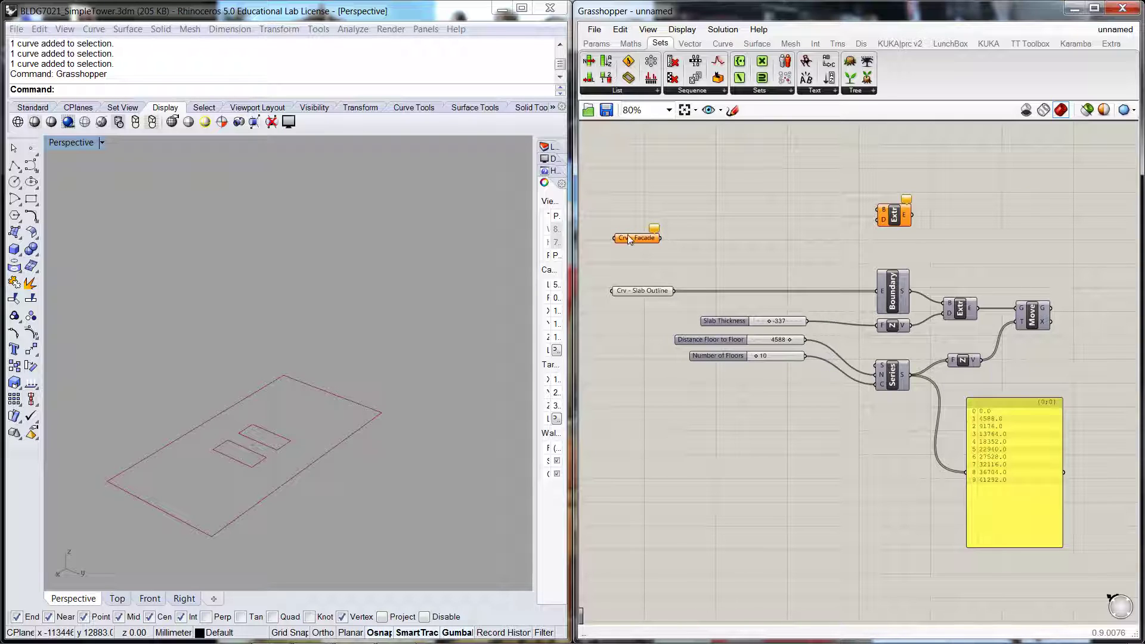
click(456, 413)
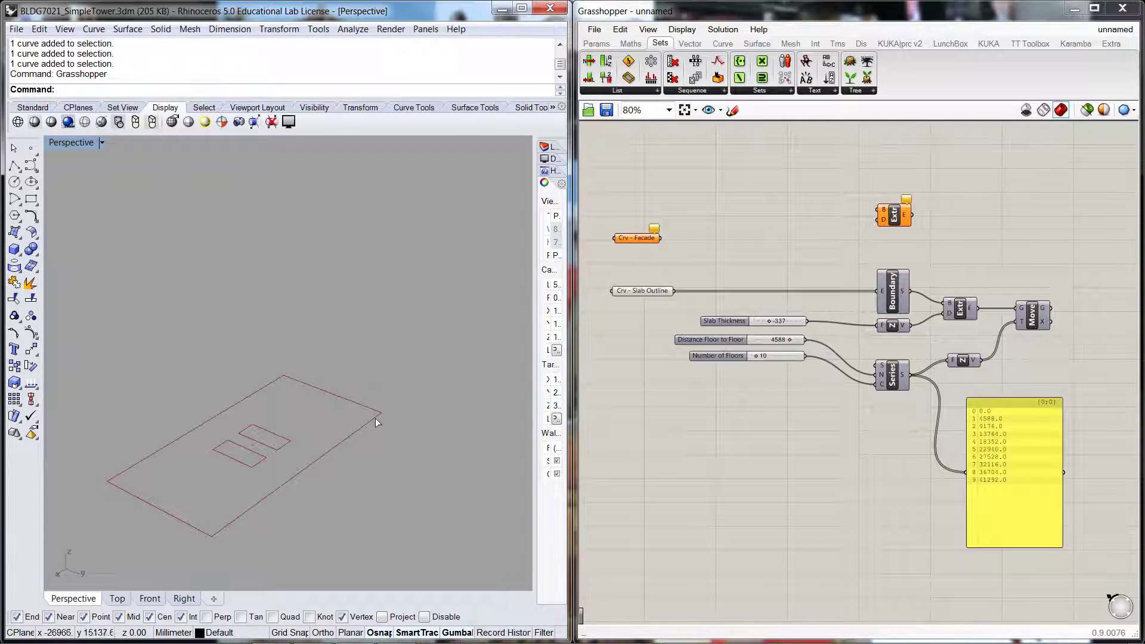
click(375, 417)
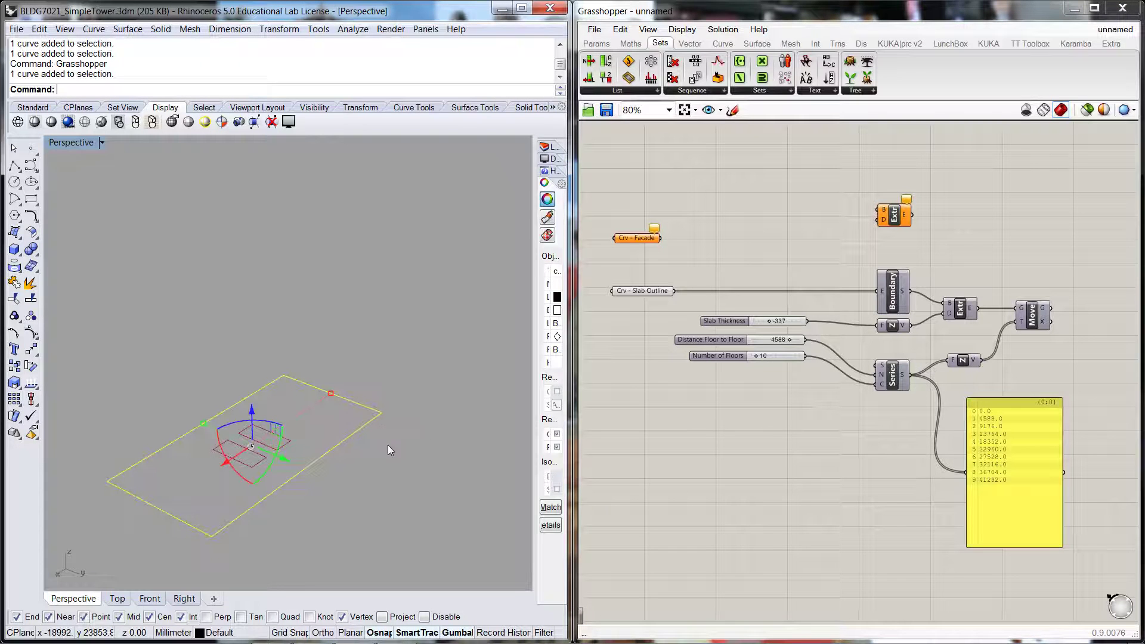
- Assign the selected outline curve to Crv - Facade with Set one Curve
right_click(631, 238)
click(710, 432)
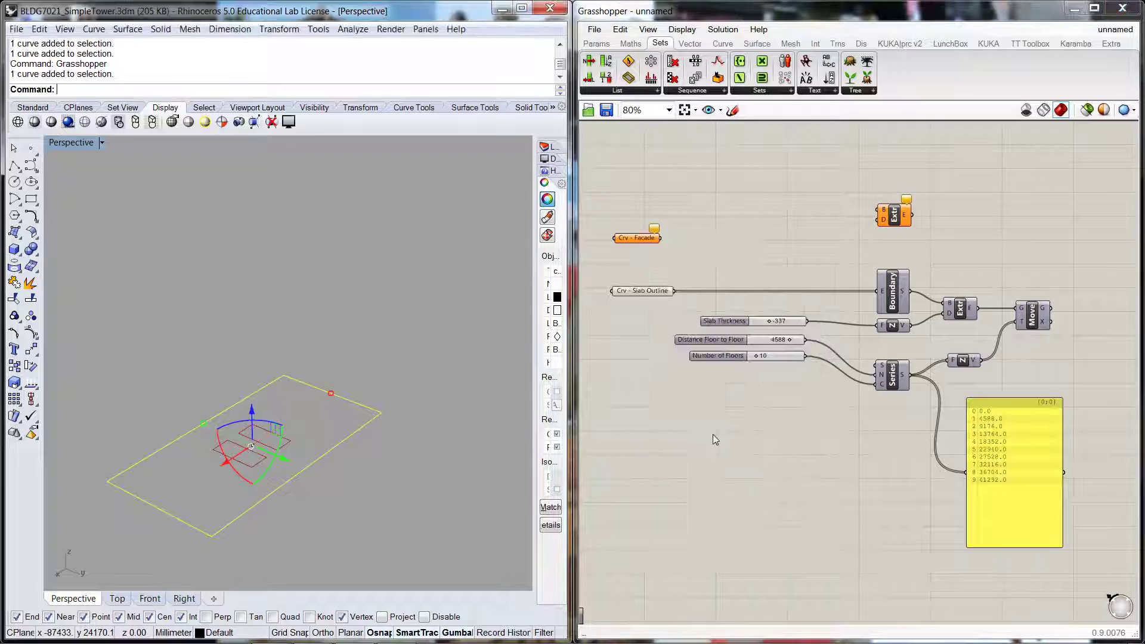
drag(643, 241, 640, 228)
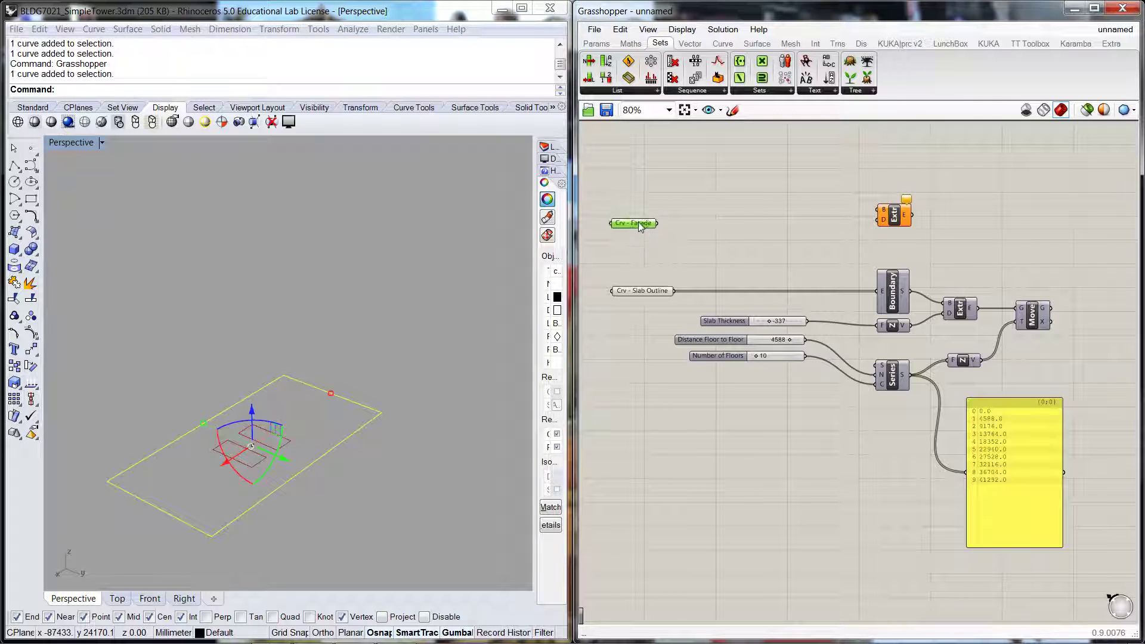
click(660, 254)
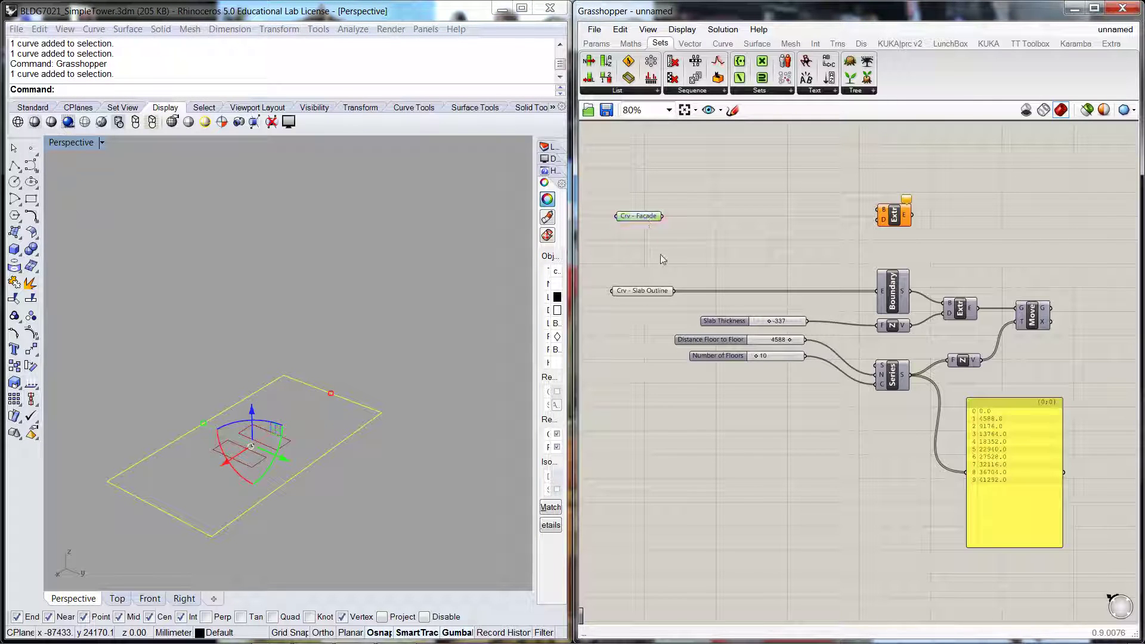
- Wire Crv - Facade into the base input of the new Extrude
drag(663, 217, 890, 221)
click(852, 254)
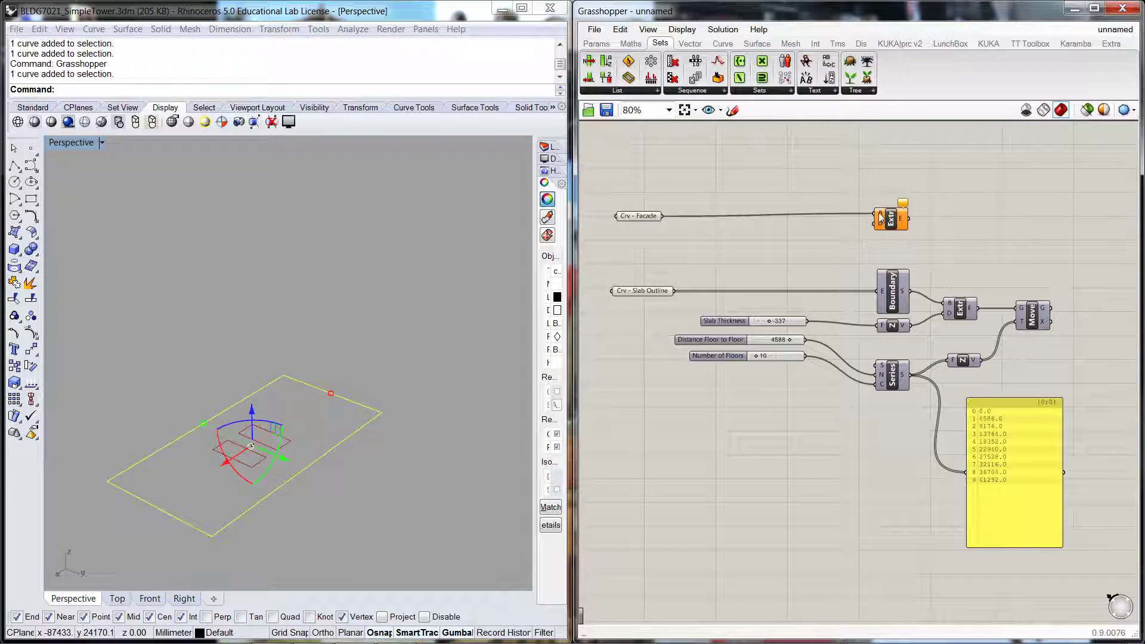
mouse_move(880, 218)
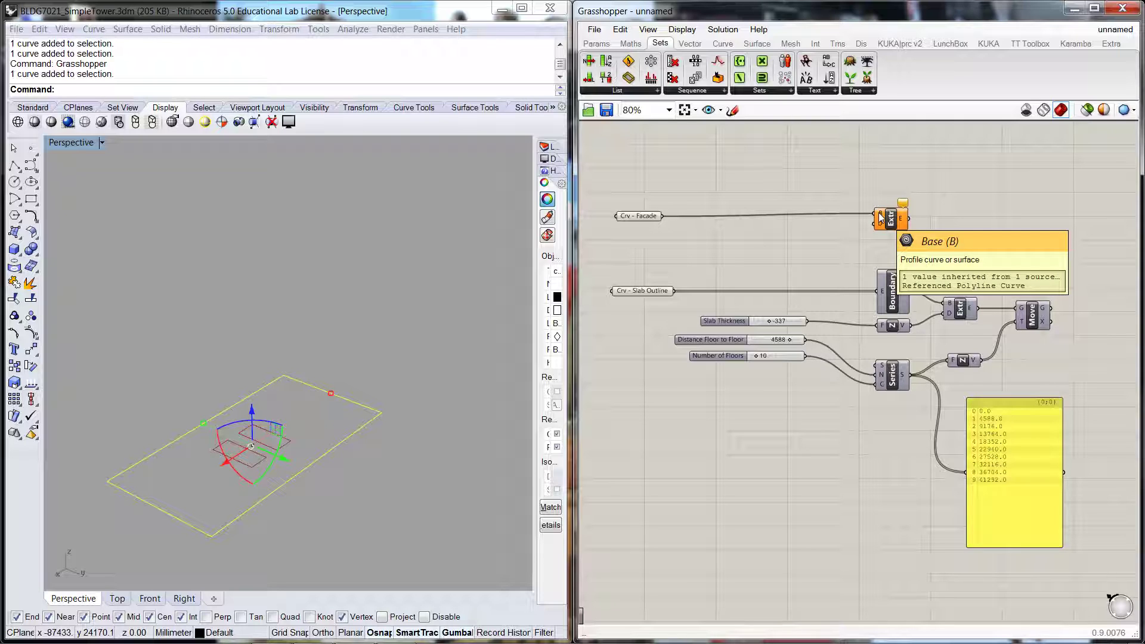
drag(892, 220, 894, 223)
click(945, 242)
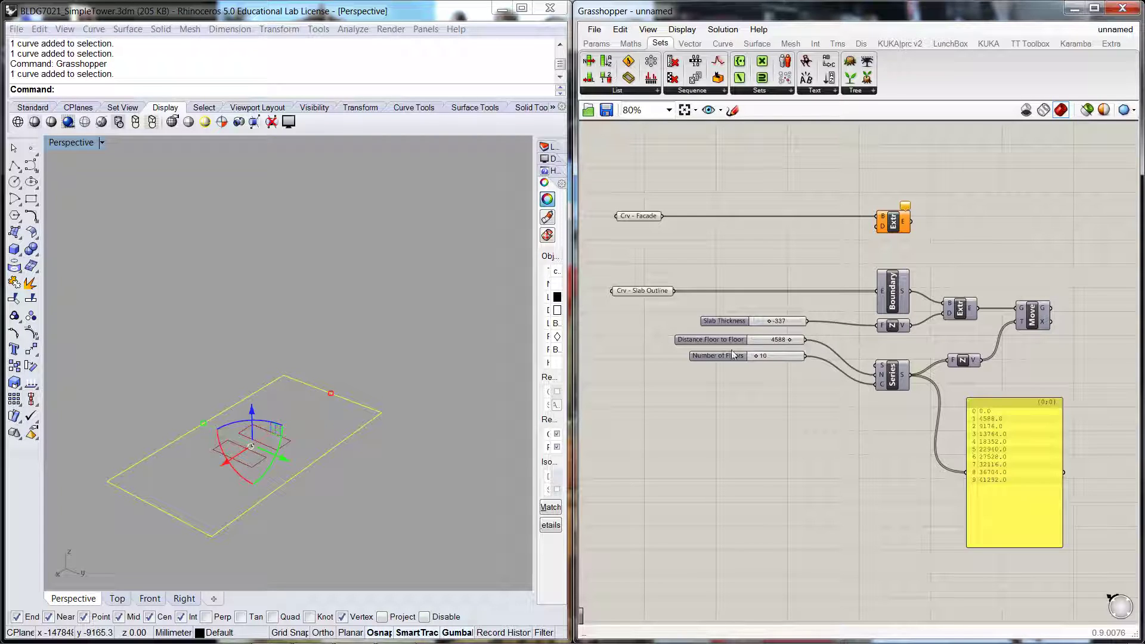
- Add a Unit Z vector driven by the Distance Floor to Floor slider
double_click(895, 350)
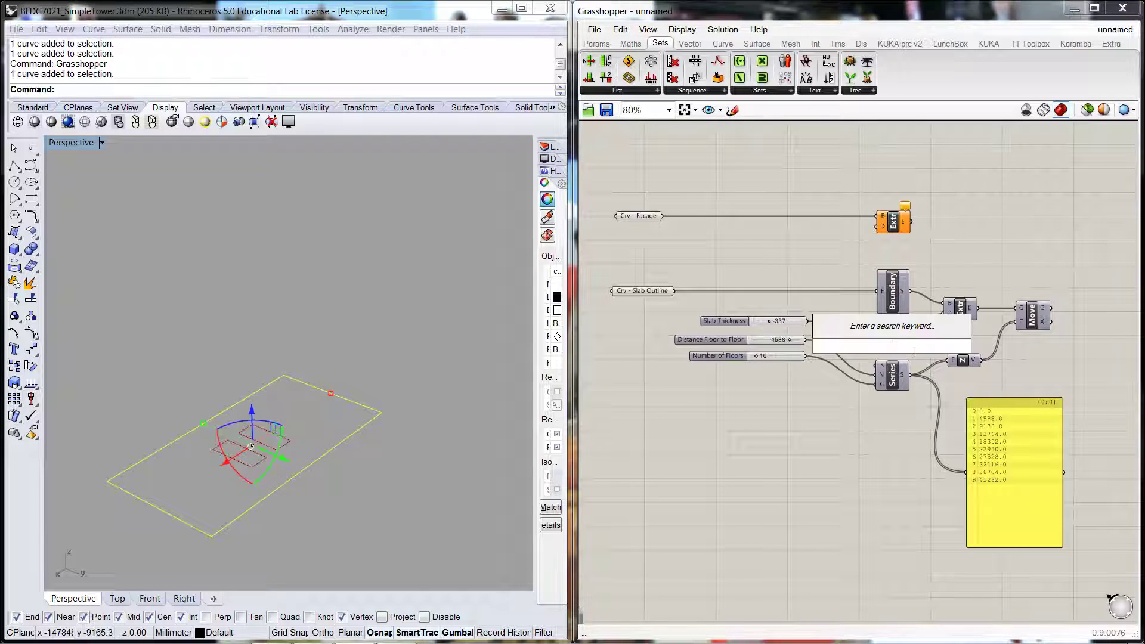
text(z)
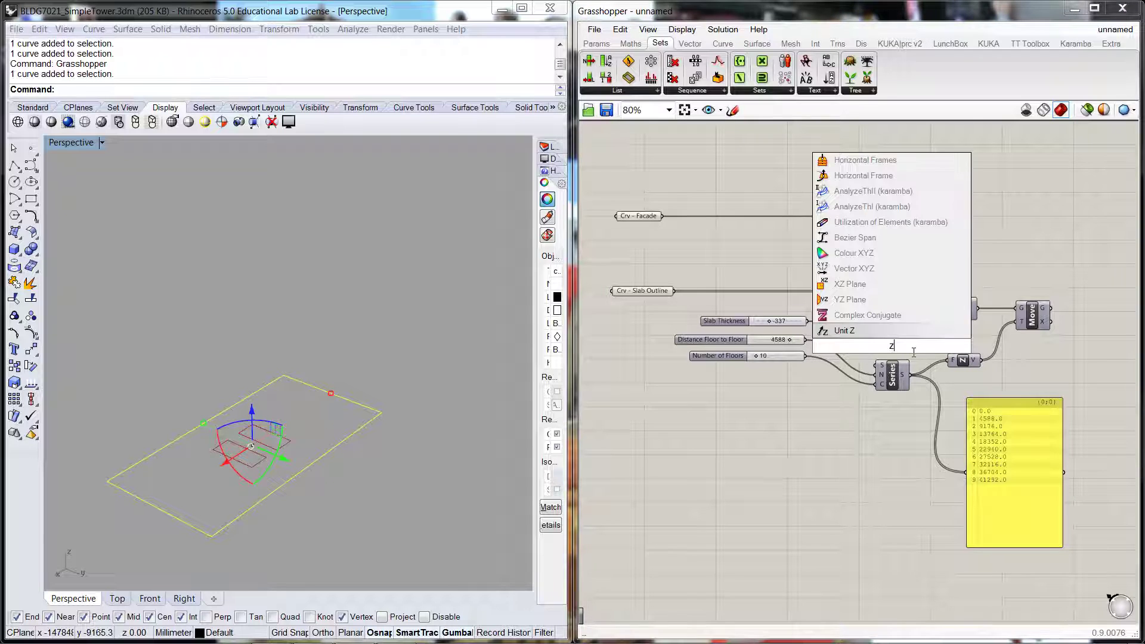
click(876, 332)
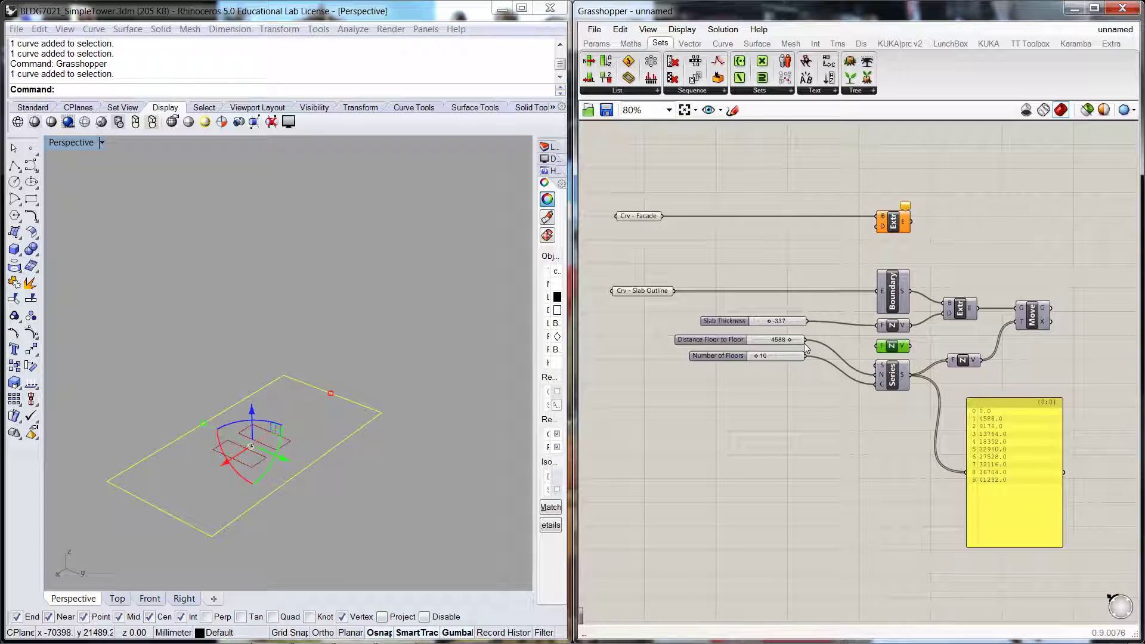
drag(805, 343, 877, 228)
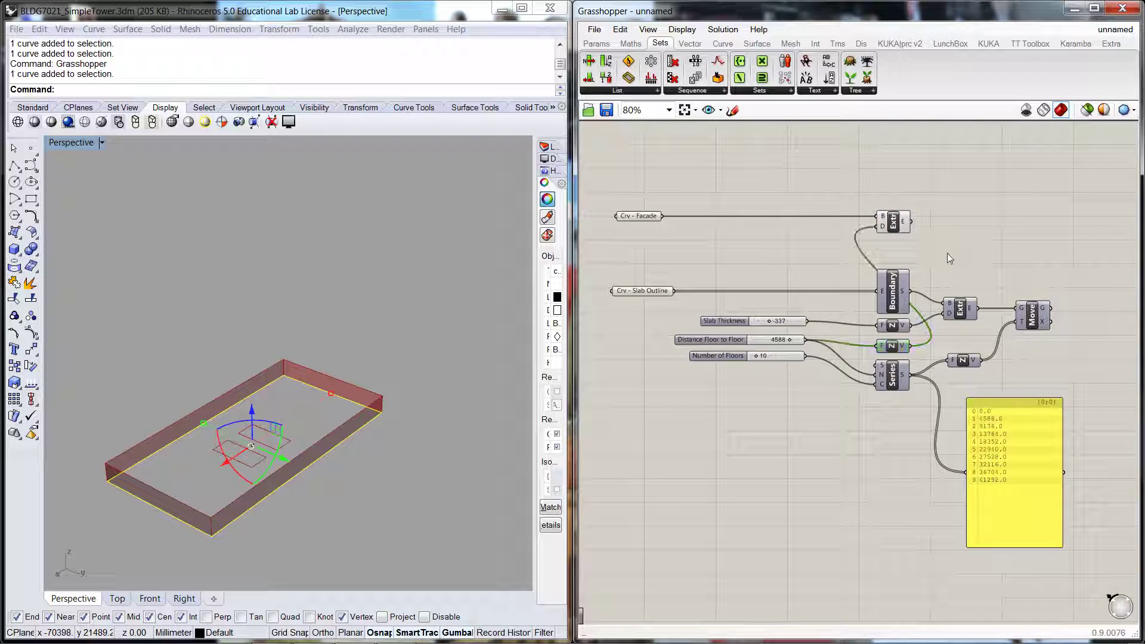
click(949, 257)
- Lower the floor-to-floor distance to 3913 and check the facade extrusion
mouse_move(790, 339)
mouse_down()
mouse_move(759, 342)
mouse_move(778, 340)
mouse_up()
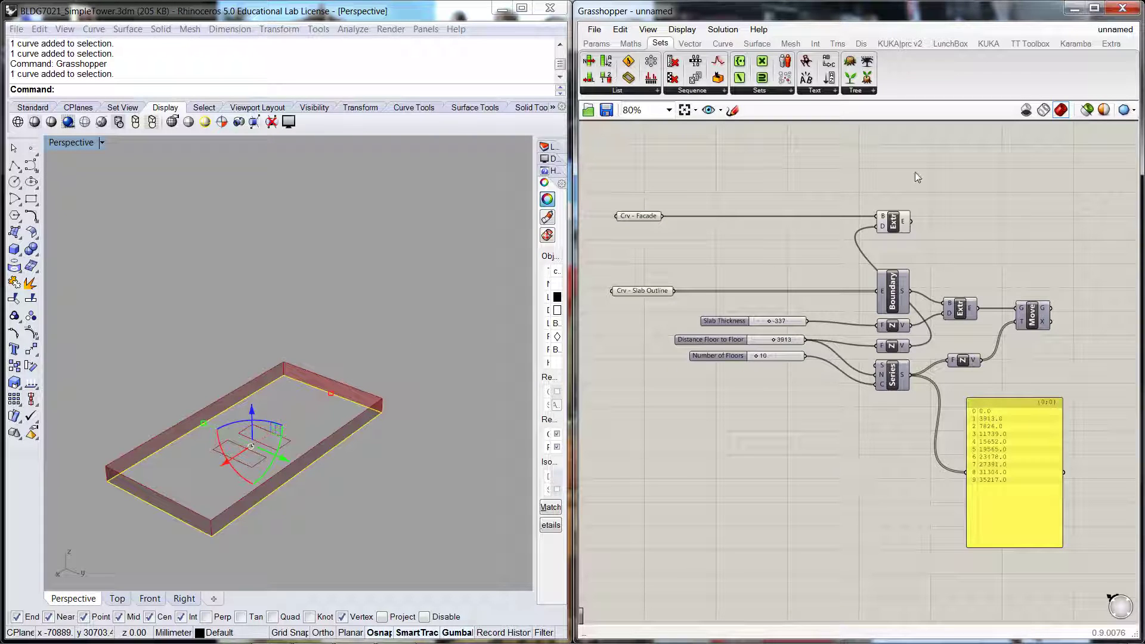
drag(895, 222, 895, 220)
click(948, 257)
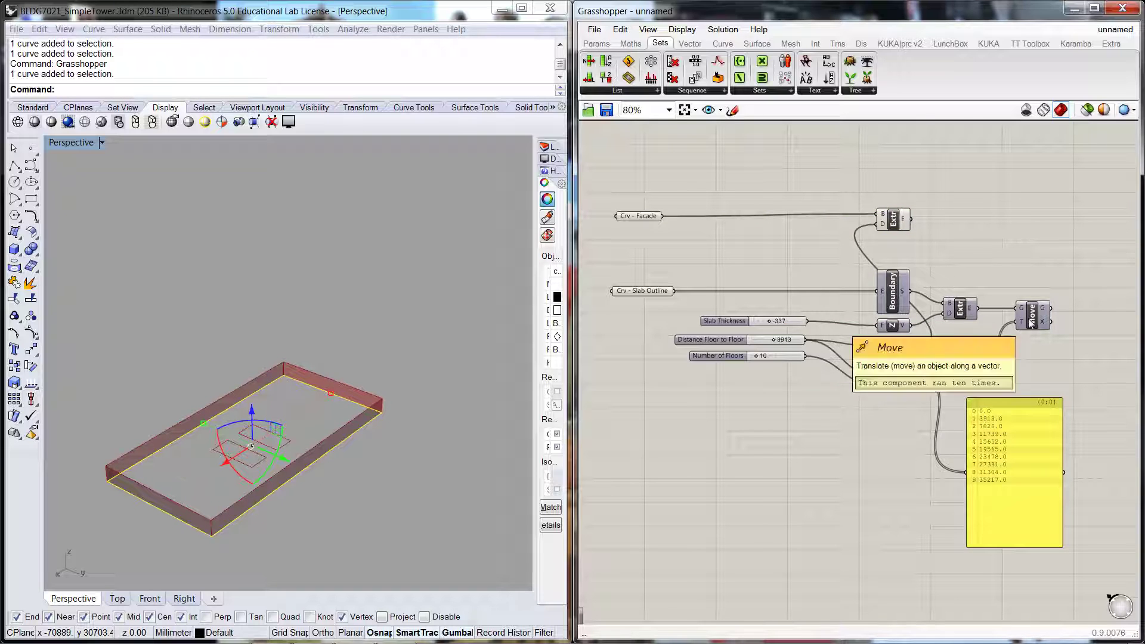
- Add a Move component that copies the facade extrusion by the floor offset vectors
double_click(993, 258)
text(mov)
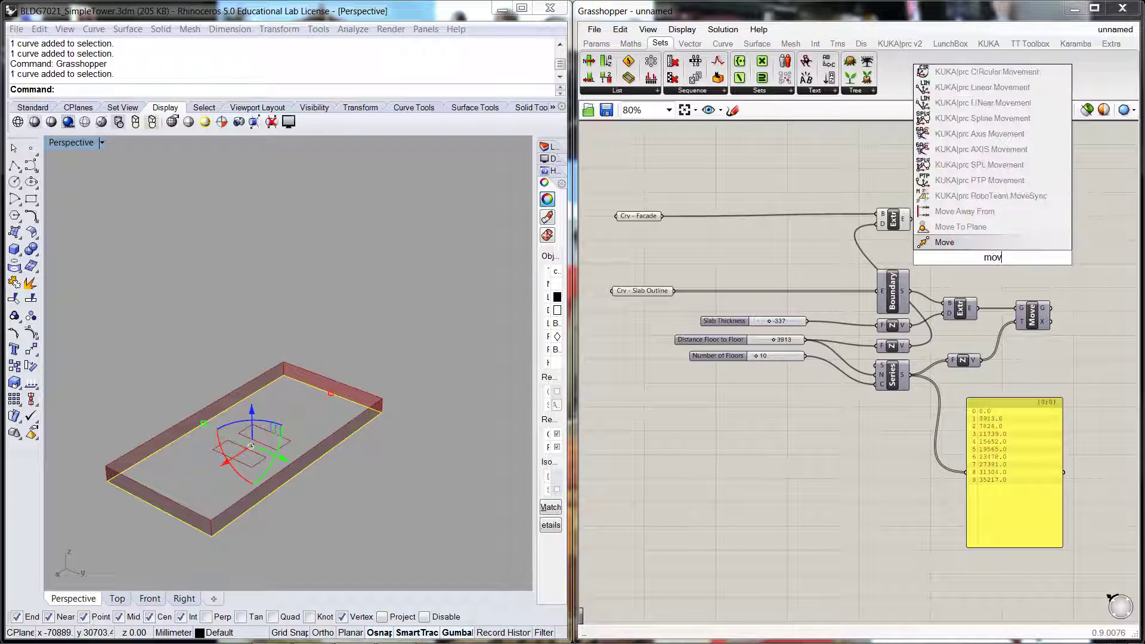
click(945, 243)
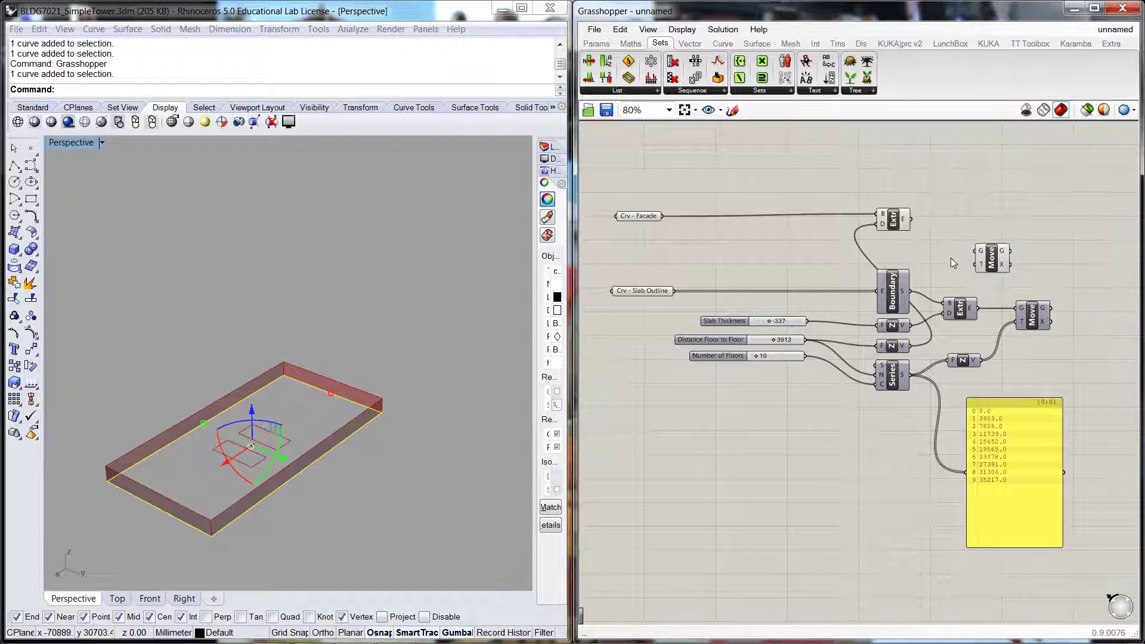
drag(993, 242, 1033, 223)
click(995, 258)
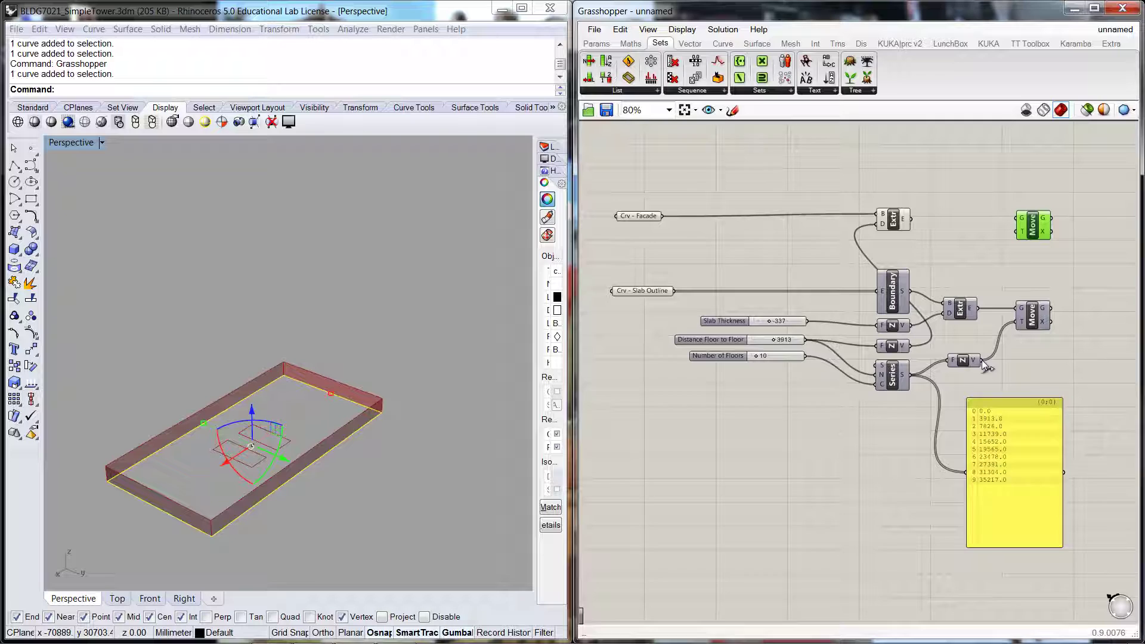
drag(981, 361, 999, 234)
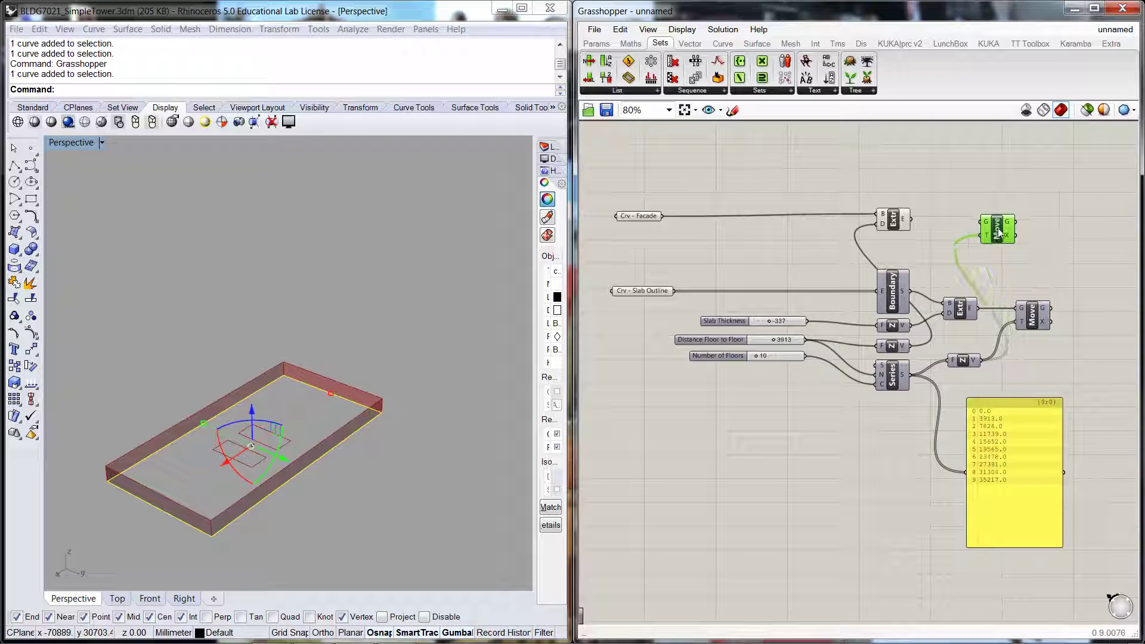
drag(911, 219, 977, 233)
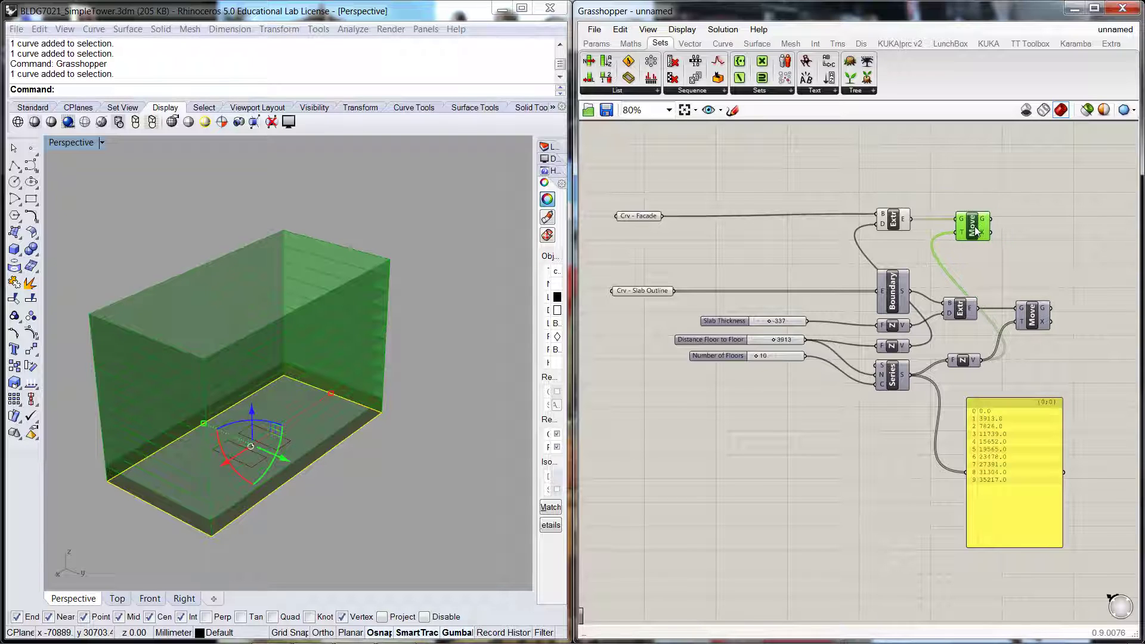
- Turn the preview of the slab Move component back on
click(1003, 275)
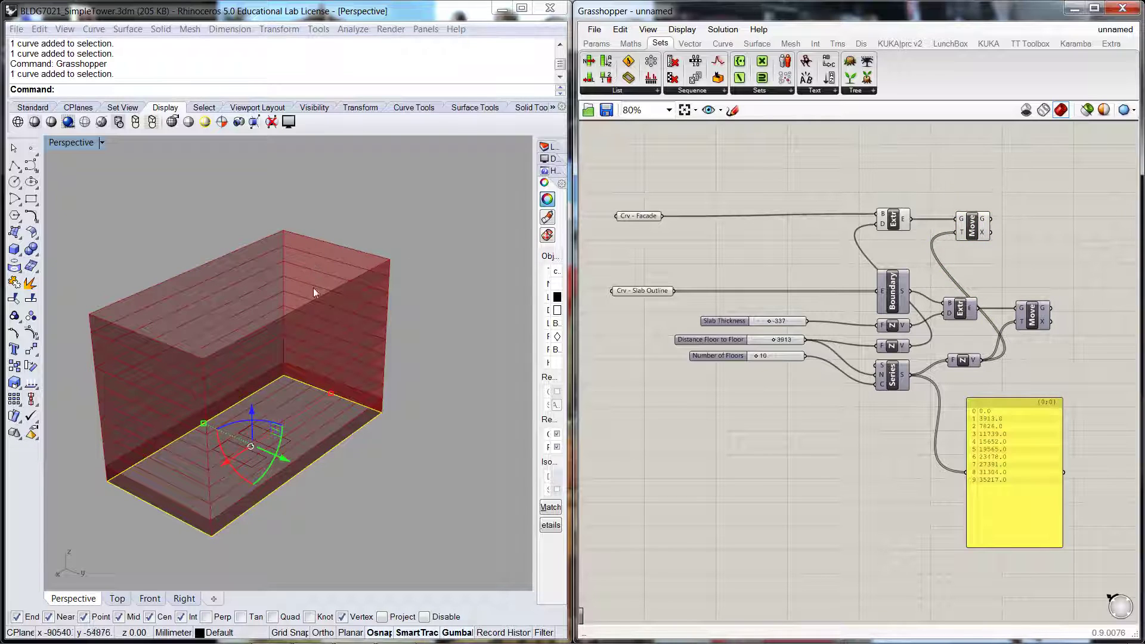
click(1034, 319)
right_click(1035, 318)
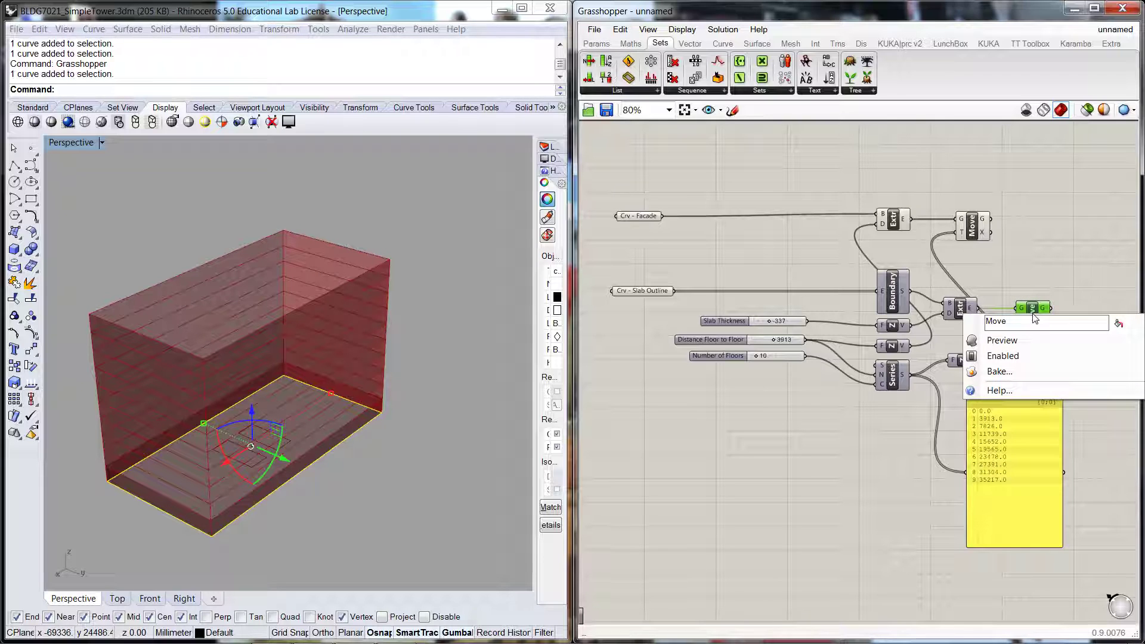
click(1002, 340)
click(1019, 278)
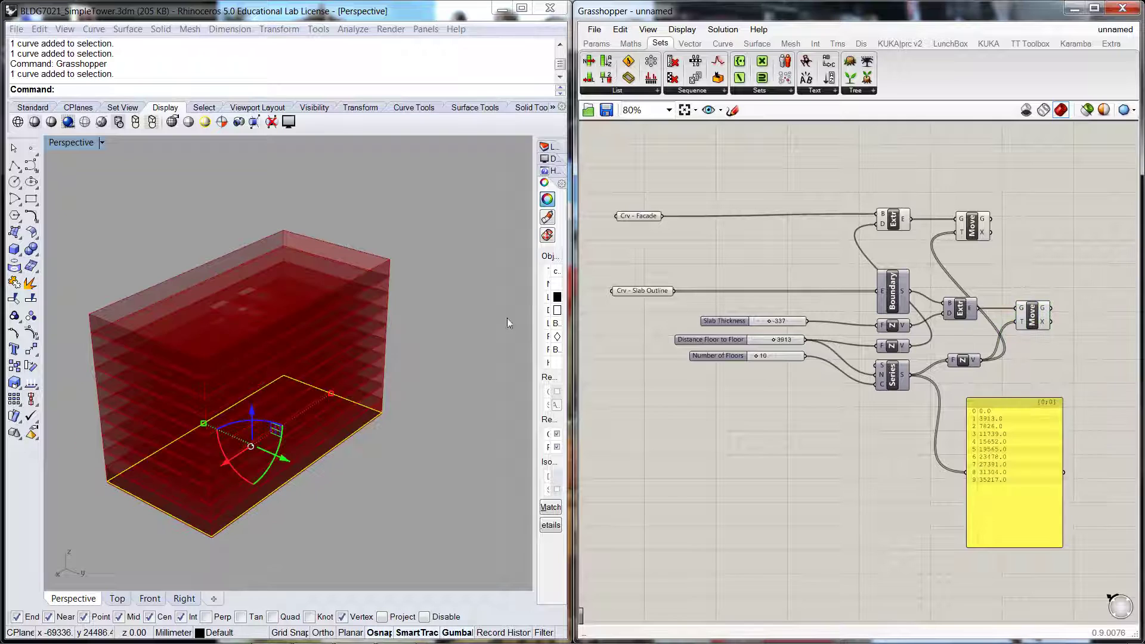
- Orbit and zoom the Rhino viewport to inspect the ten-storey facade tower
mouse_move(448, 351)
right_down()
mouse_move(439, 320)
mouse_move(455, 349)
right_up()
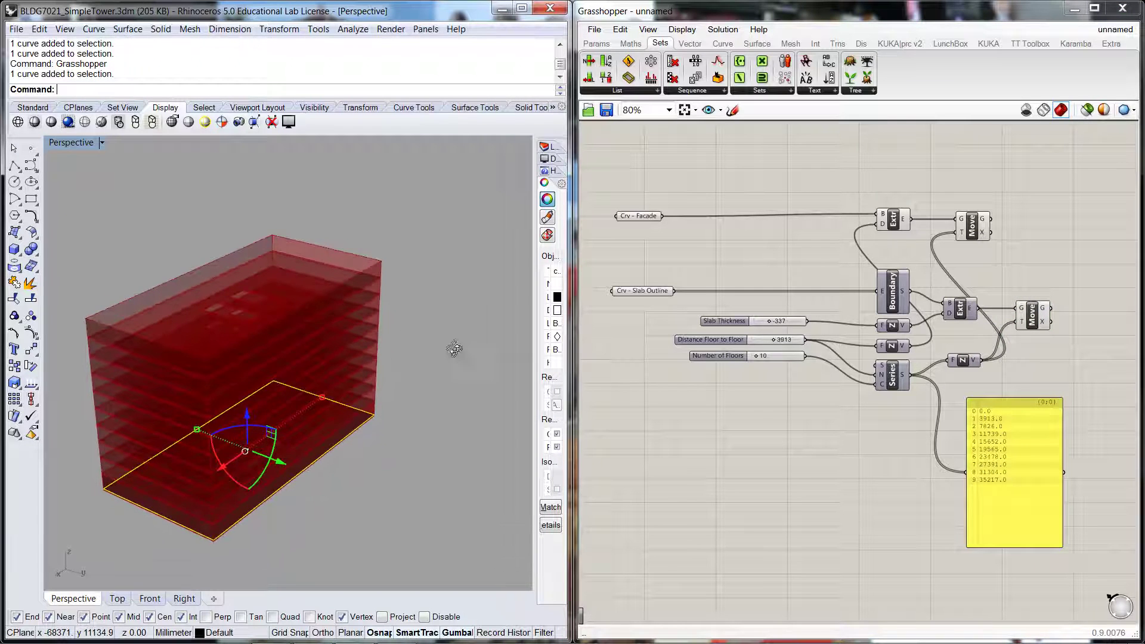
scroll(364, 440, up, 2)
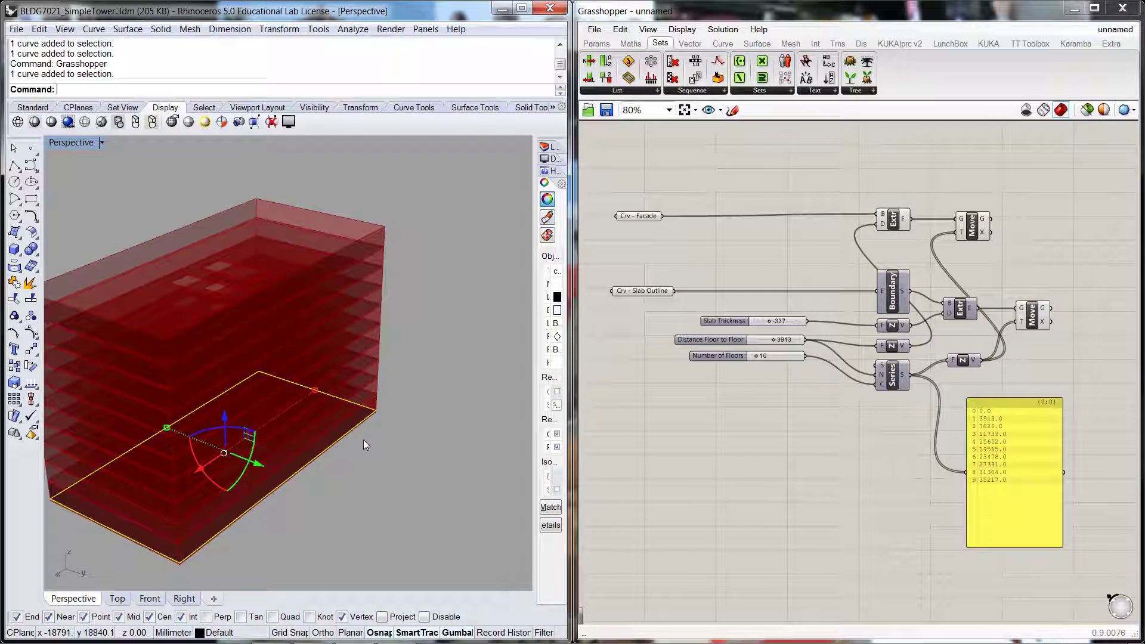
click(982, 232)
click(1012, 248)
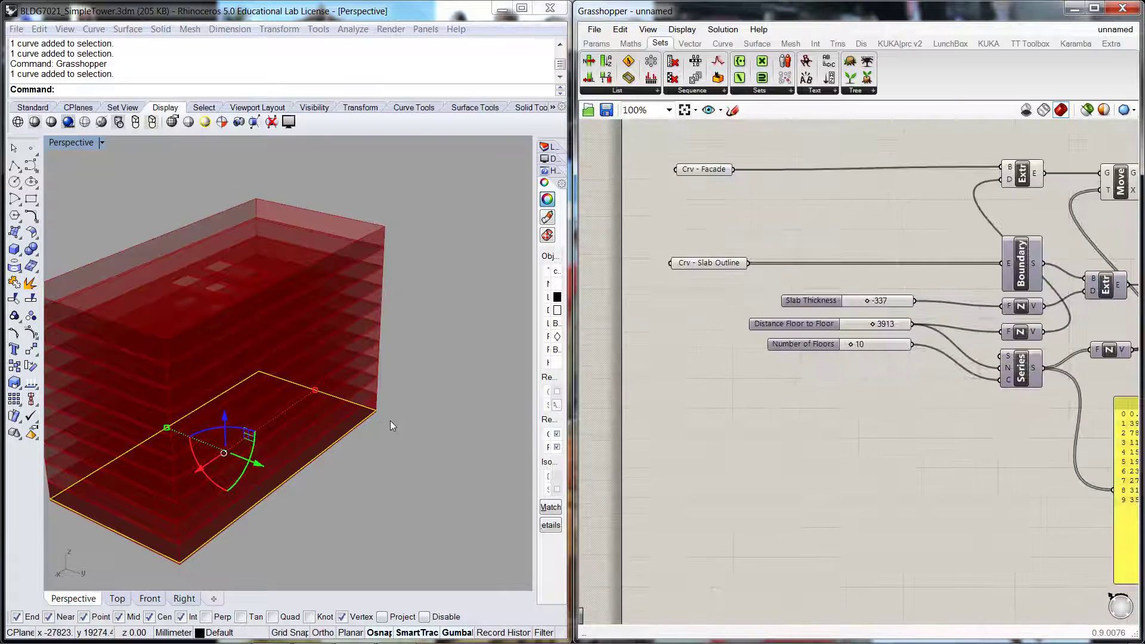
click(398, 413)
scroll(401, 417, up, 2)
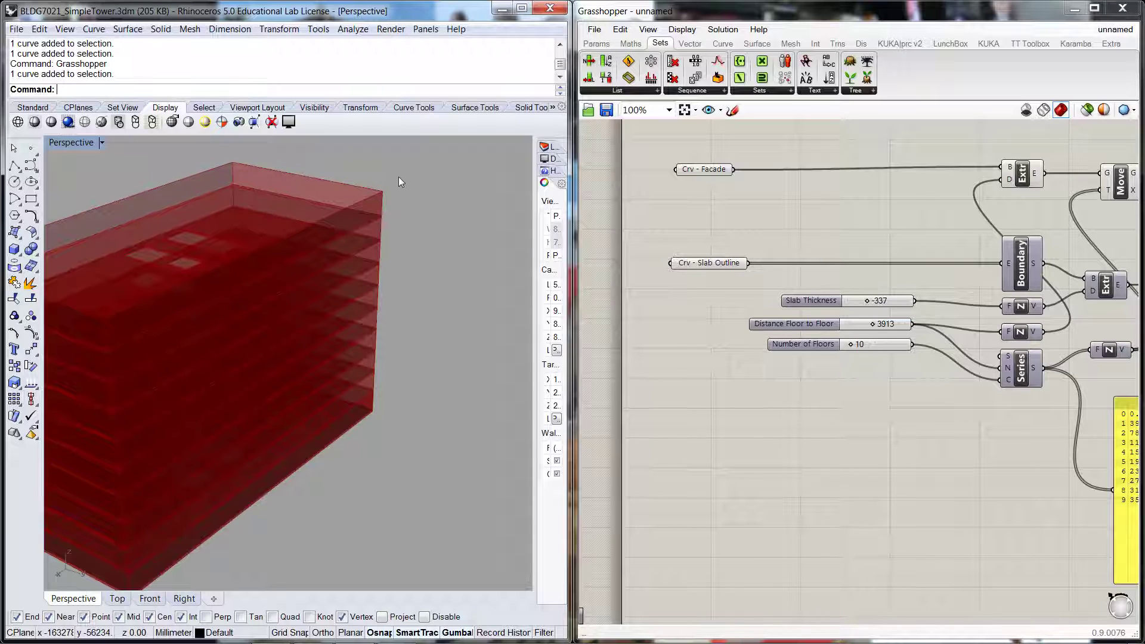
scroll(400, 182, down, 2)
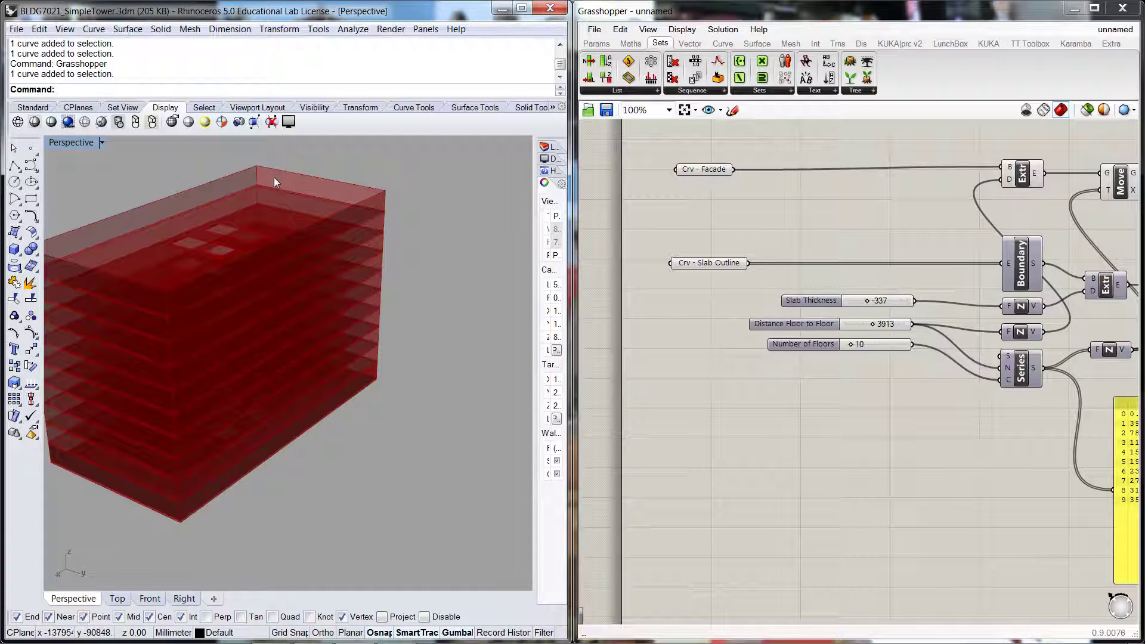
click(714, 213)
scroll(714, 213, down, 3)
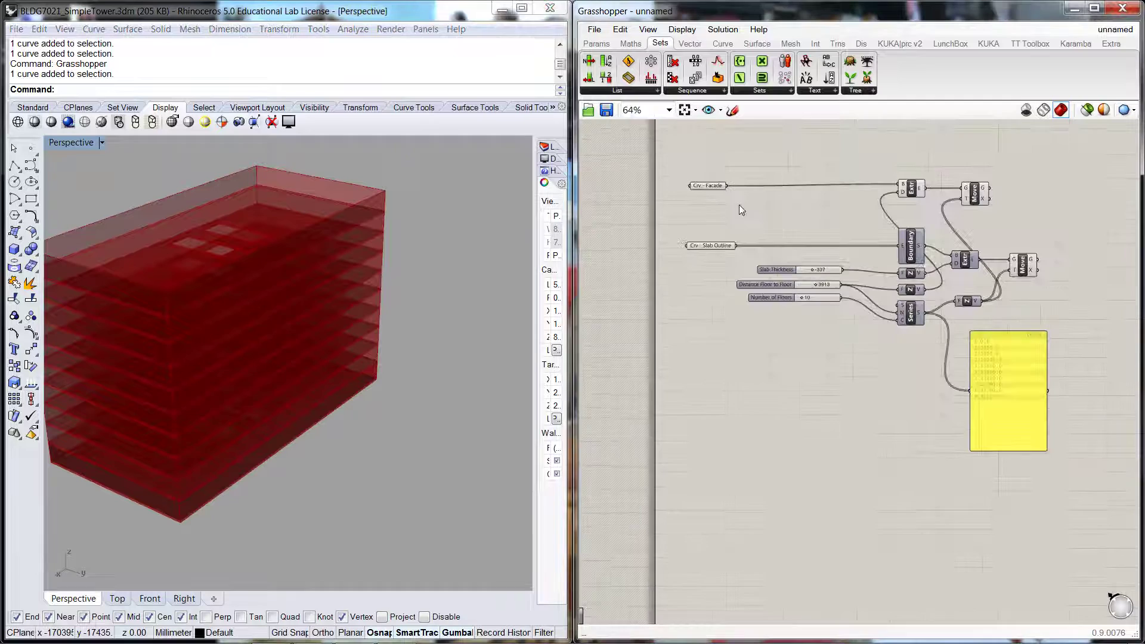
right_drag(1030, 205, 980, 203)
scroll(962, 192, up, 1)
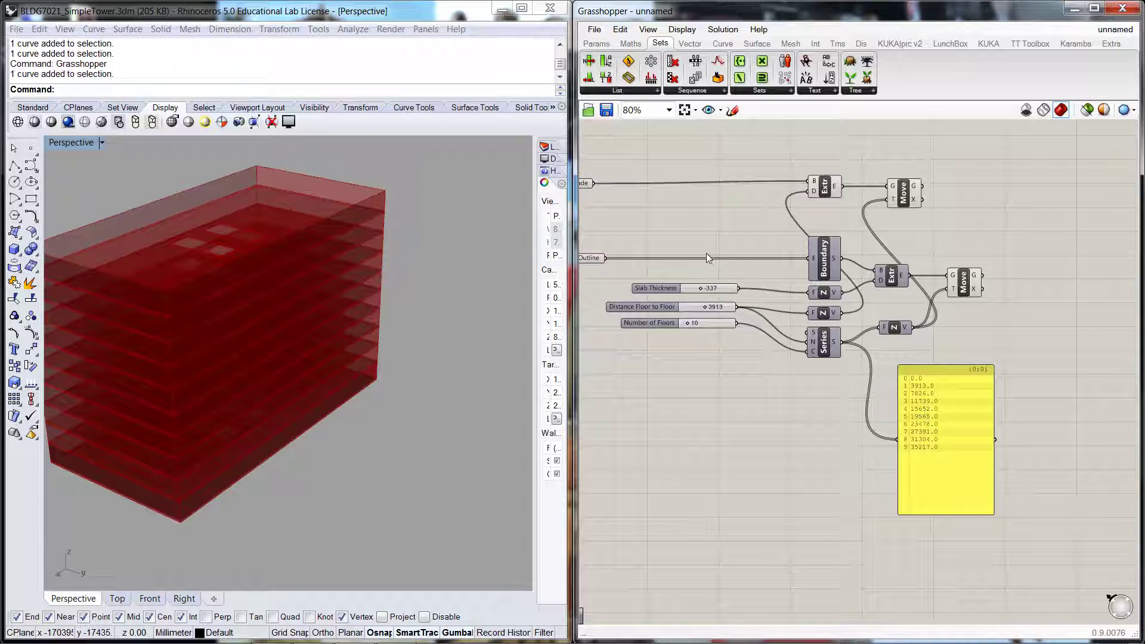
right_drag(706, 253, 739, 231)
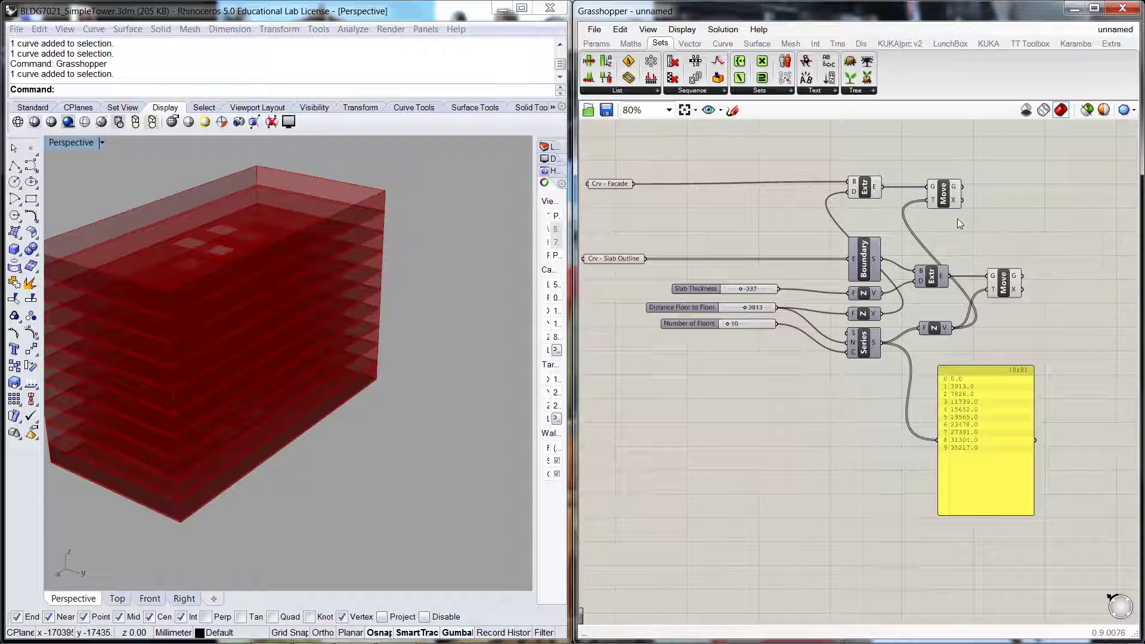
click(945, 202)
drag(946, 201, 938, 204)
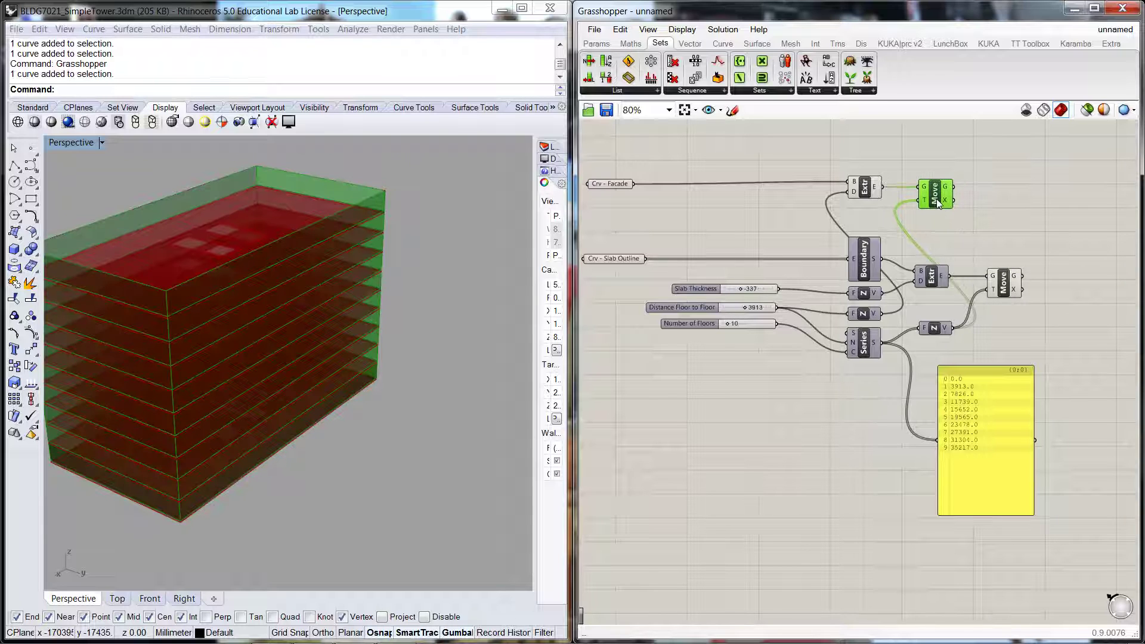
click(964, 226)
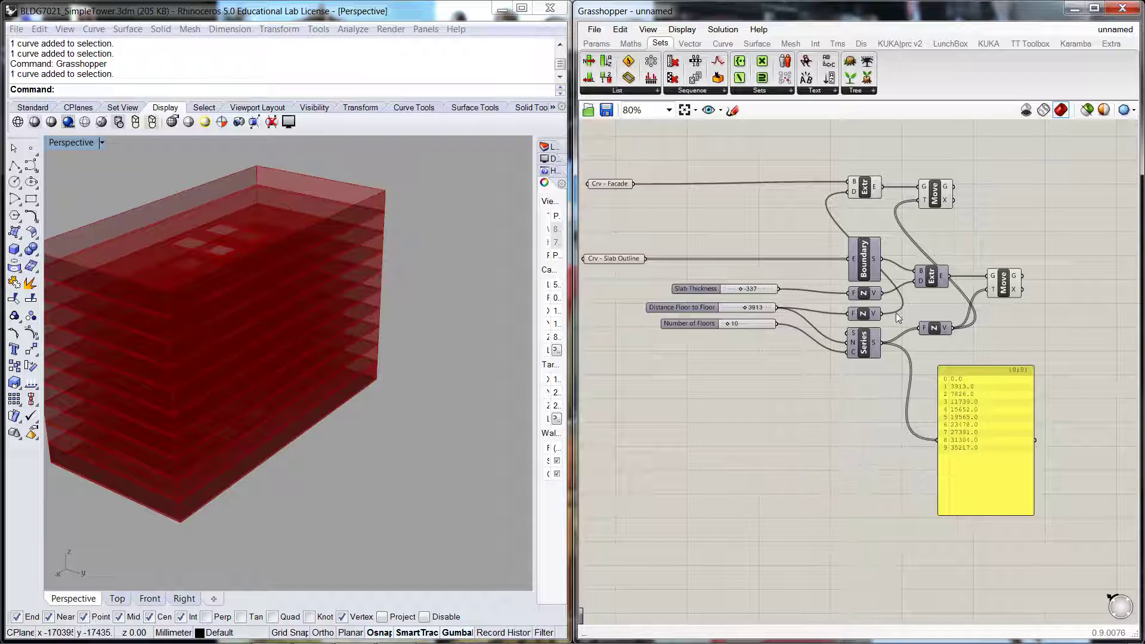
- Place a List Length component from the 'list' search beside the facade Move
double_click(1036, 216)
text(list)
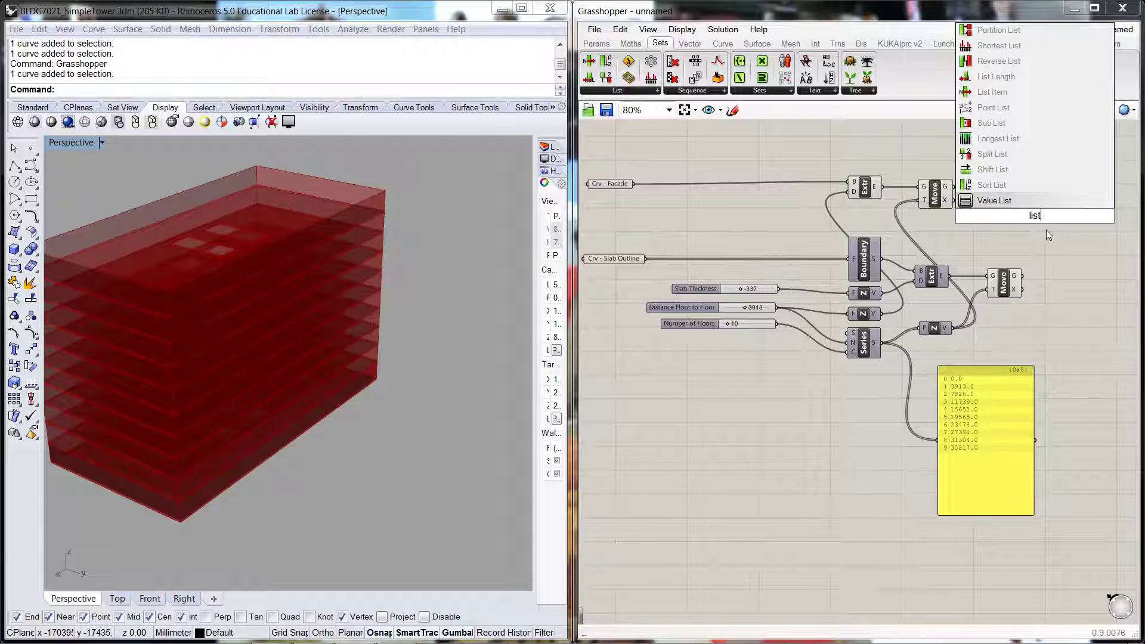
key(Up)
key(Up)
key(Up)
key(Up)
key(Up)
key(Up)
key(Up)
key(Up)
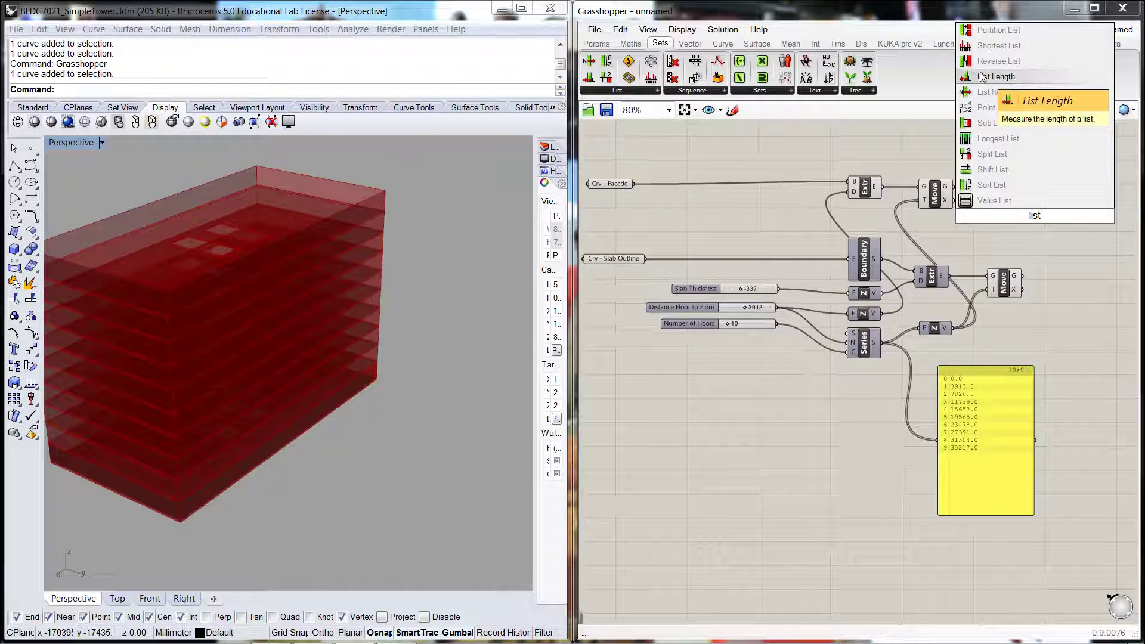
key(Return)
drag(1033, 220, 1012, 203)
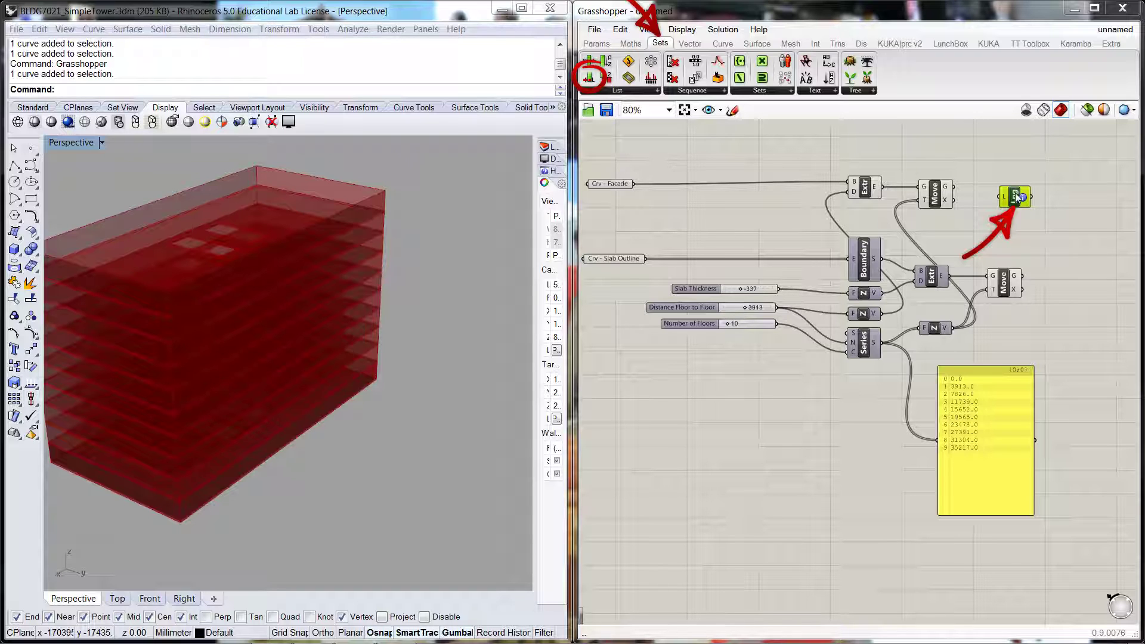
drag(1018, 205, 1005, 232)
click(1009, 180)
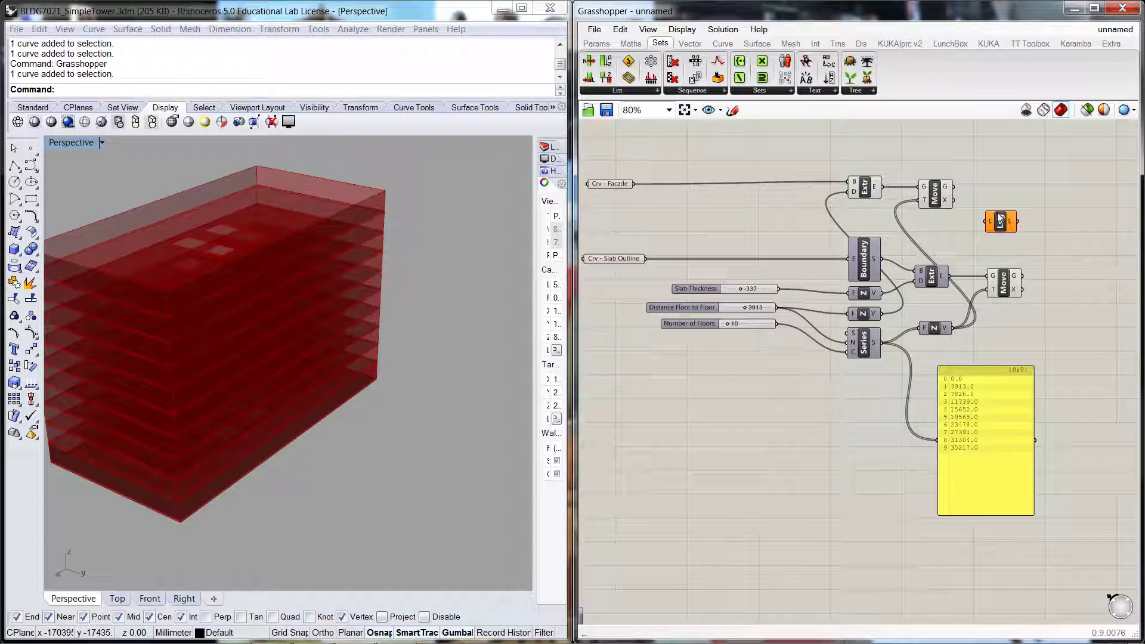
- Add a panel showing the facade Move's geometry output and enlarge it
drag(1000, 217, 1000, 215)
click(1086, 210)
double_click(1086, 210)
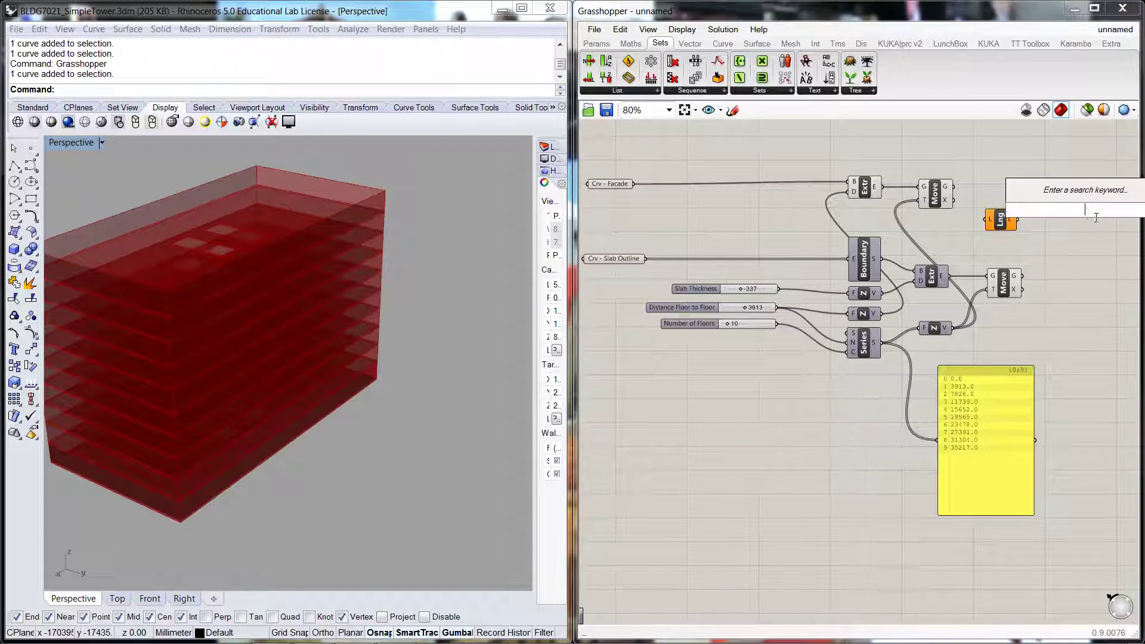
text(panel)
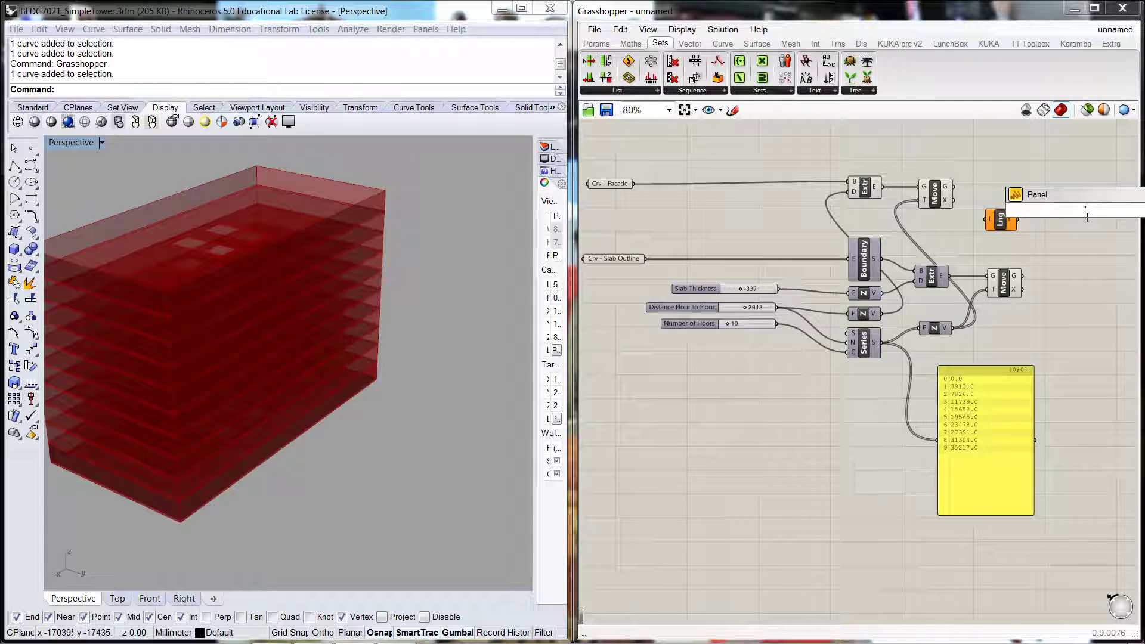
key(Return)
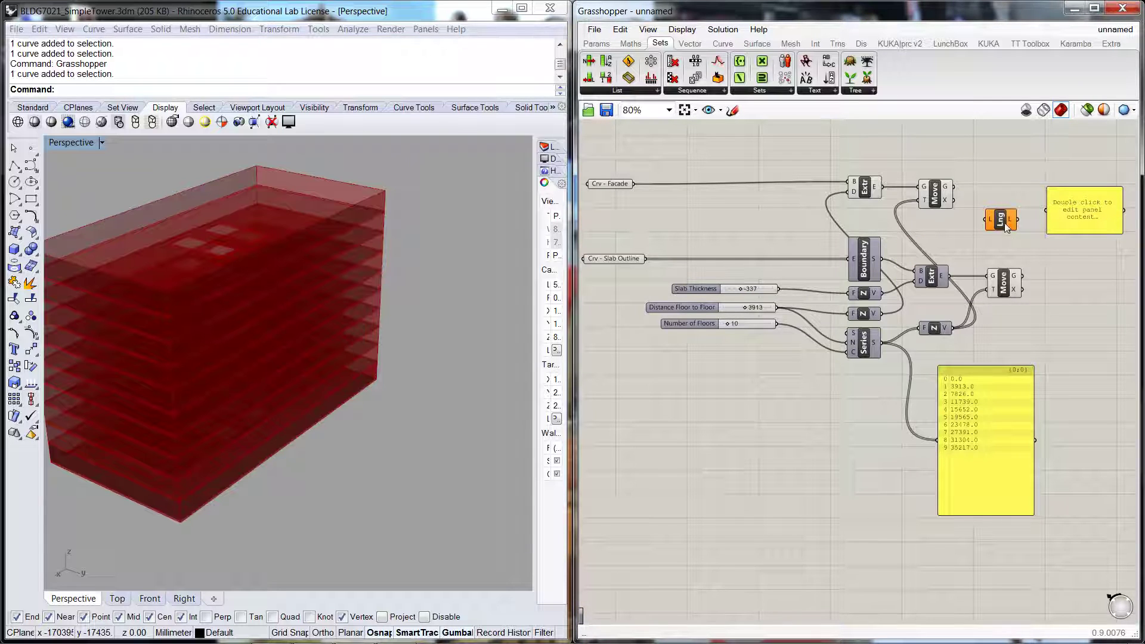
drag(1001, 220, 1040, 157)
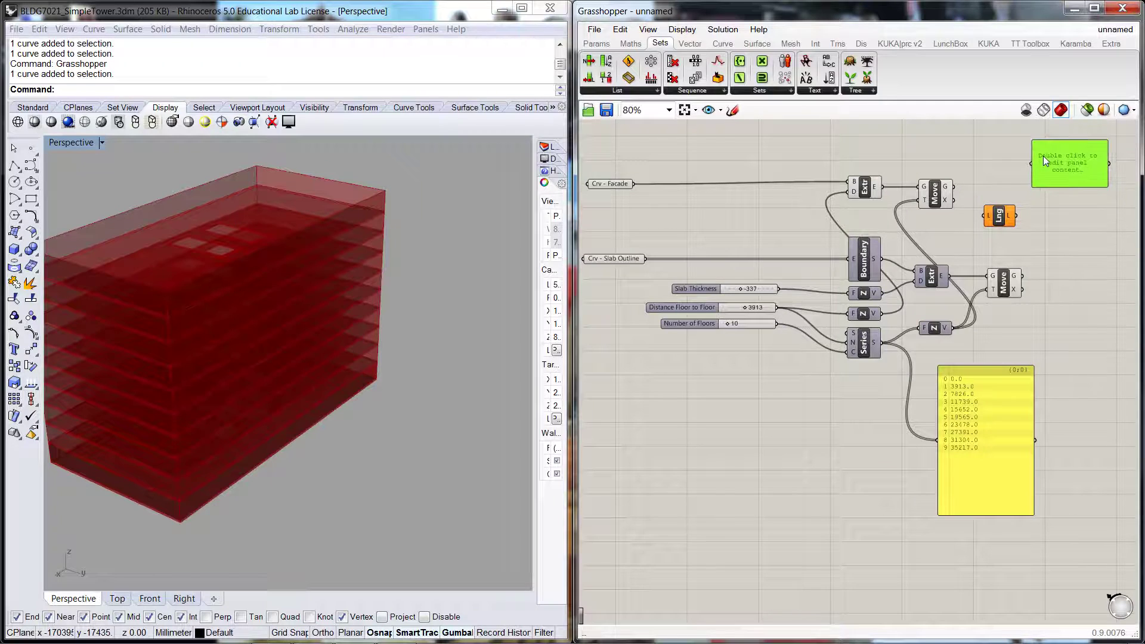
drag(954, 187, 1024, 162)
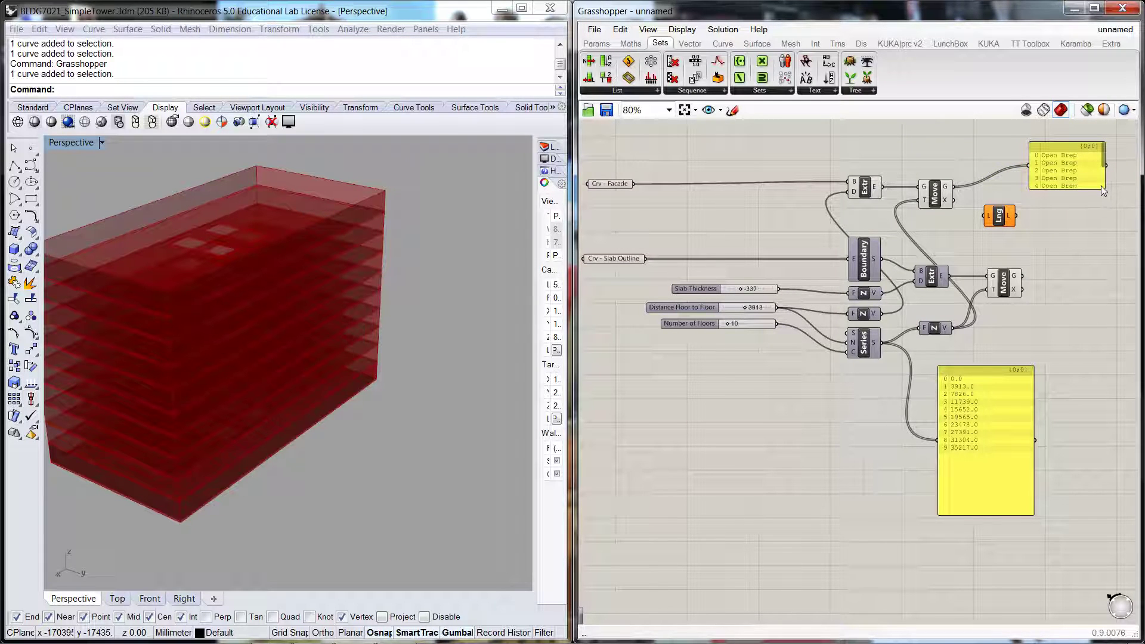
drag(1105, 189, 1122, 247)
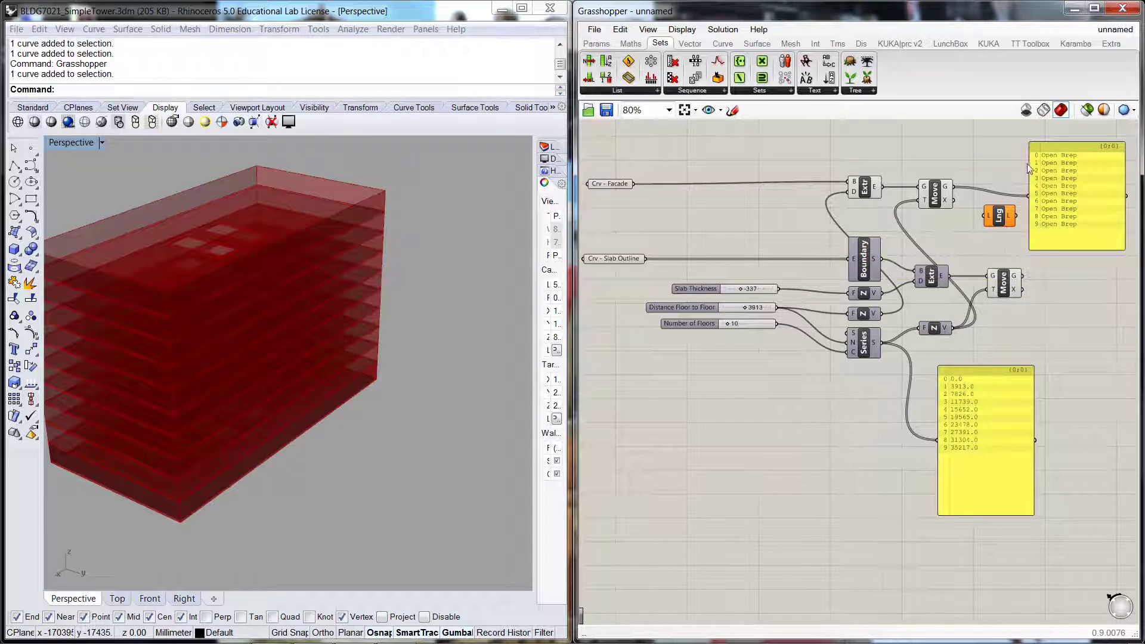
- Feed the moved facades into List Length and raise the Number of Floors
drag(1049, 151, 1052, 137)
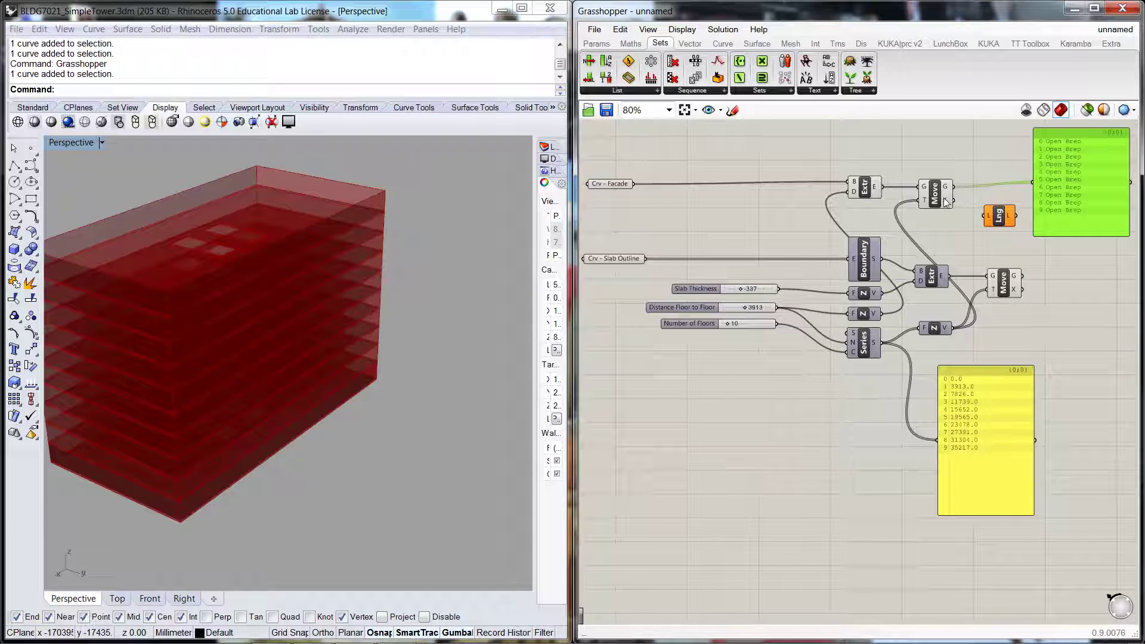
drag(954, 187, 1043, 222)
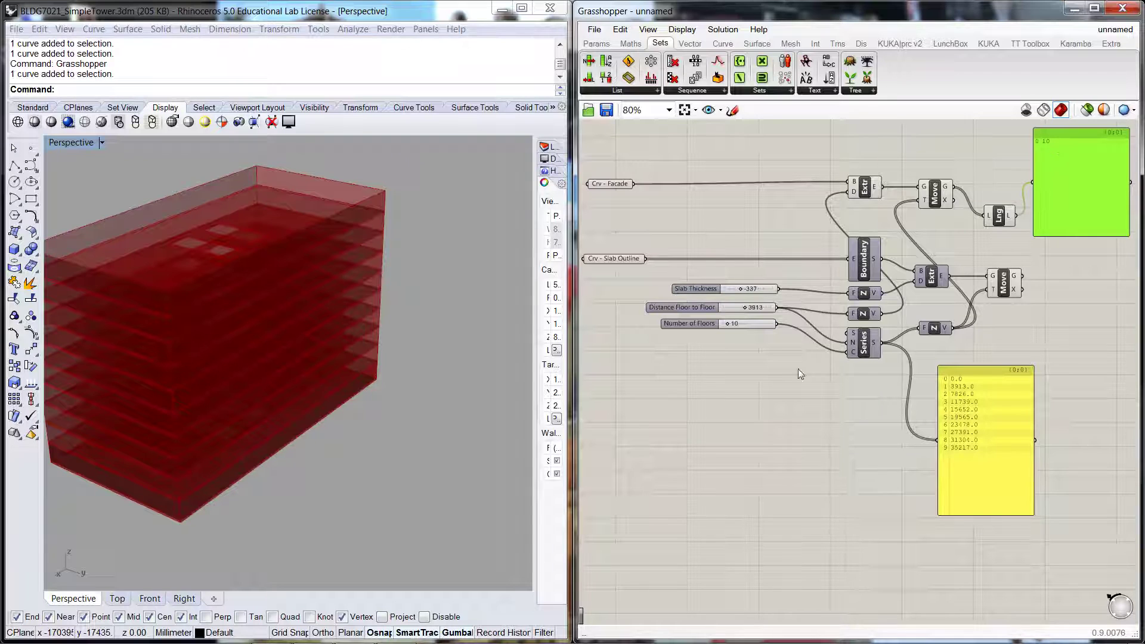
drag(727, 322, 742, 322)
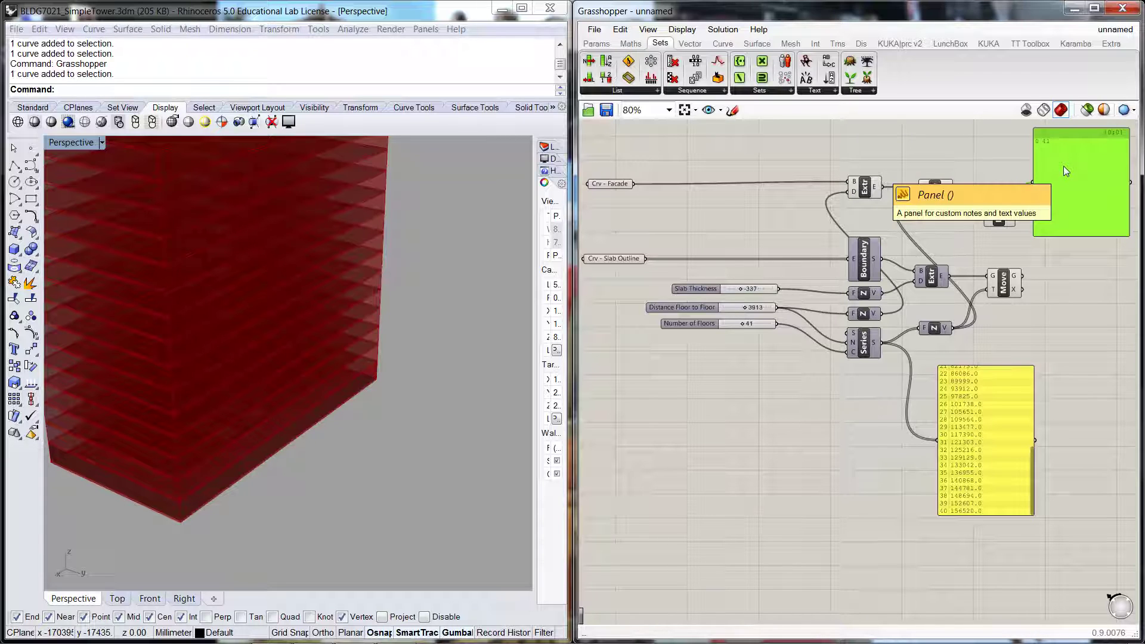
- Delete the panel that displayed the facade count
key(Delete)
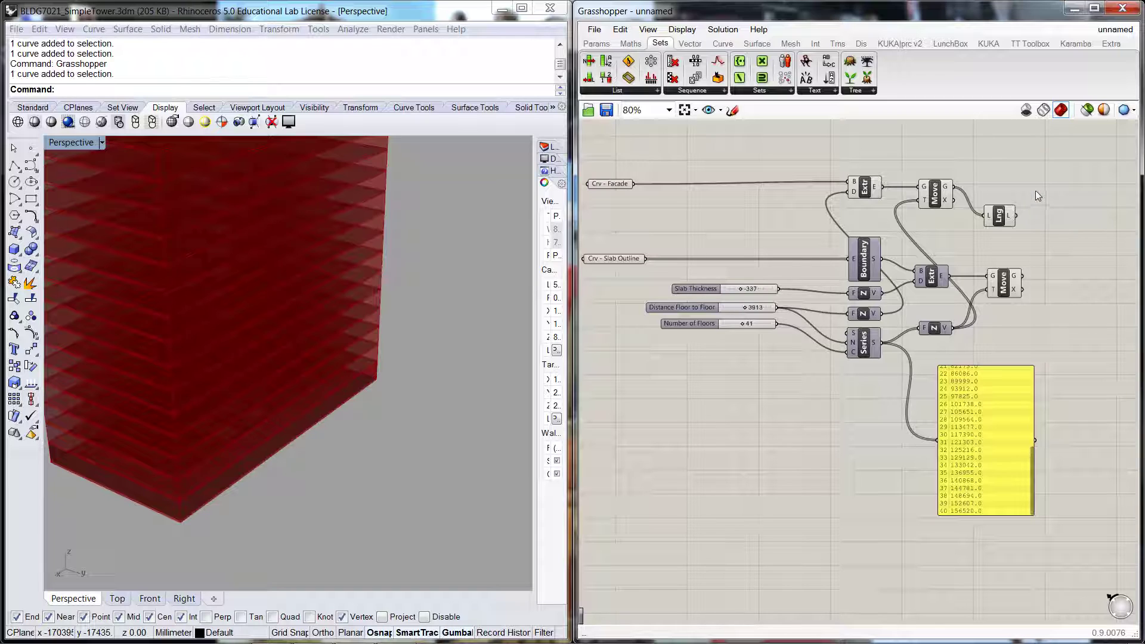
- Add a Cull Nth component to the canvas via the 'cu' search
double_click(1042, 180)
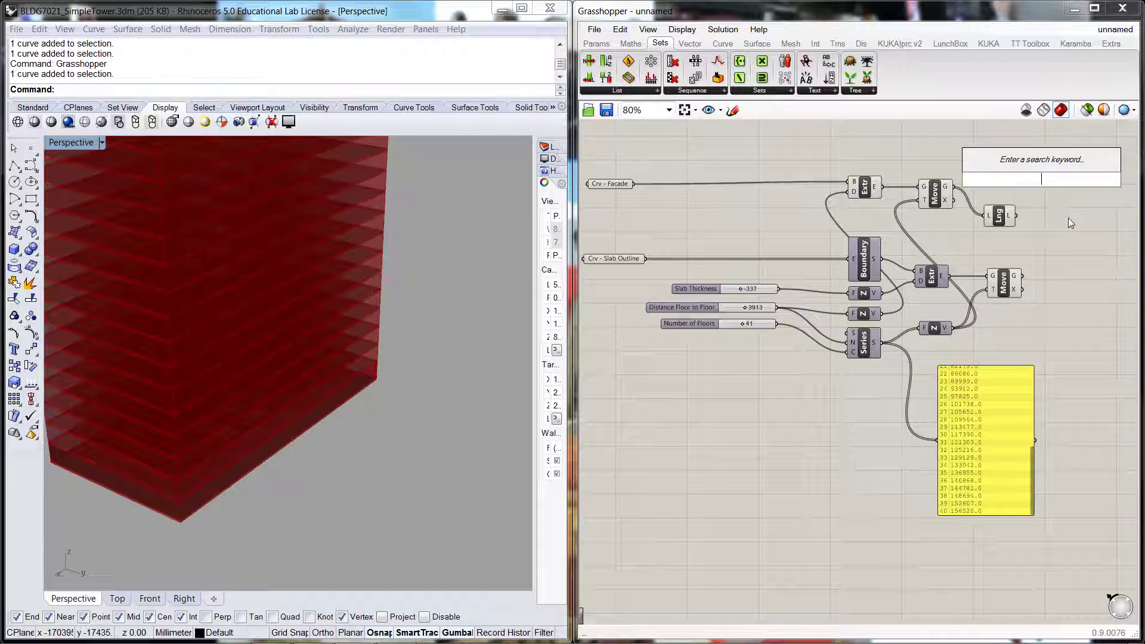
text(cu)
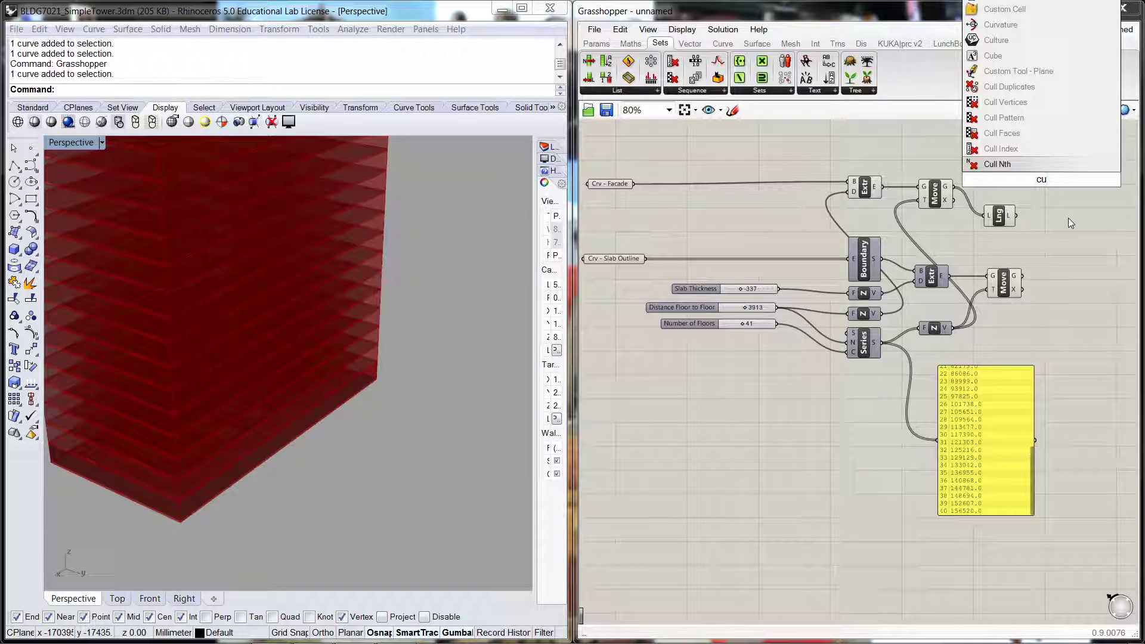
click(991, 166)
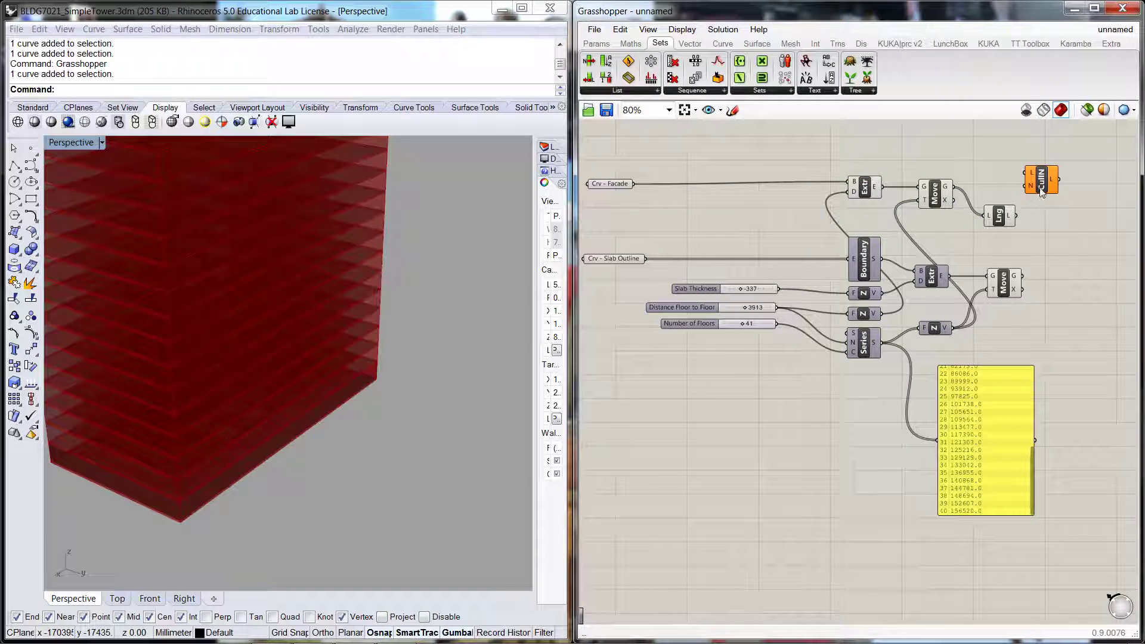
drag(1054, 207, 1053, 200)
click(1058, 232)
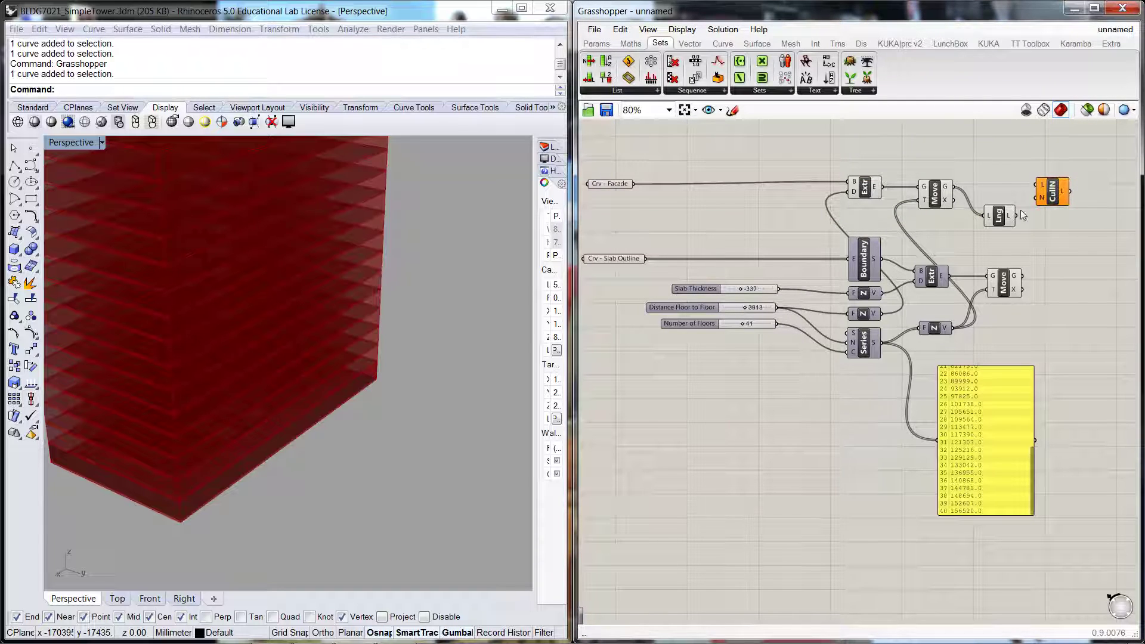
- Wire List Length's count into Cull Nth's N and the moved facades into L, then preview
drag(1016, 216, 1038, 201)
drag(953, 186, 1037, 185)
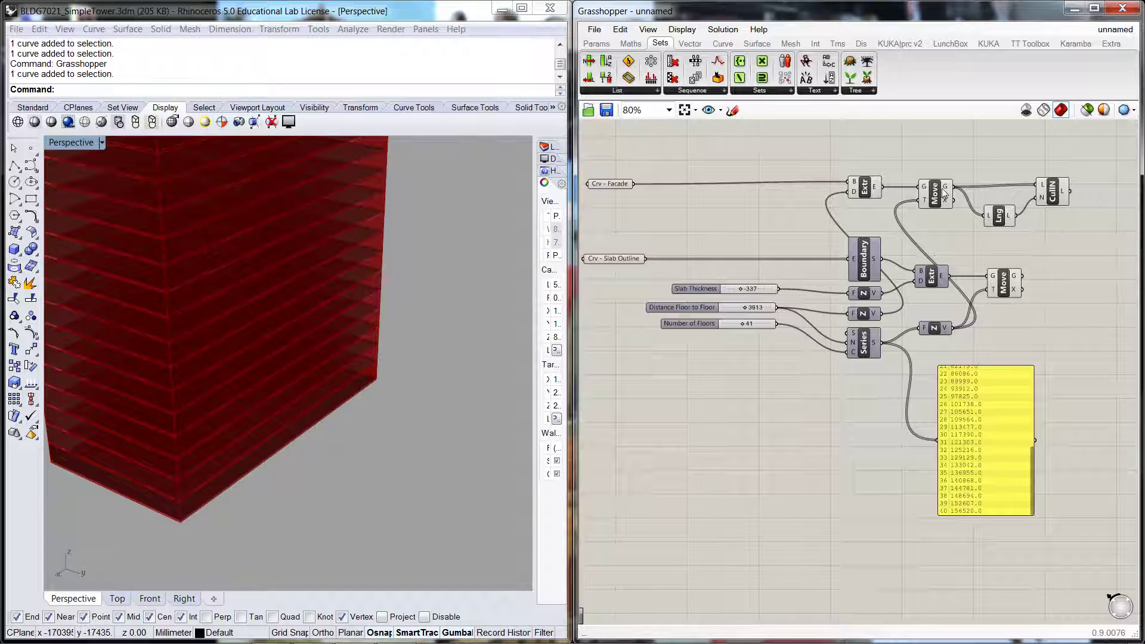
click(1047, 193)
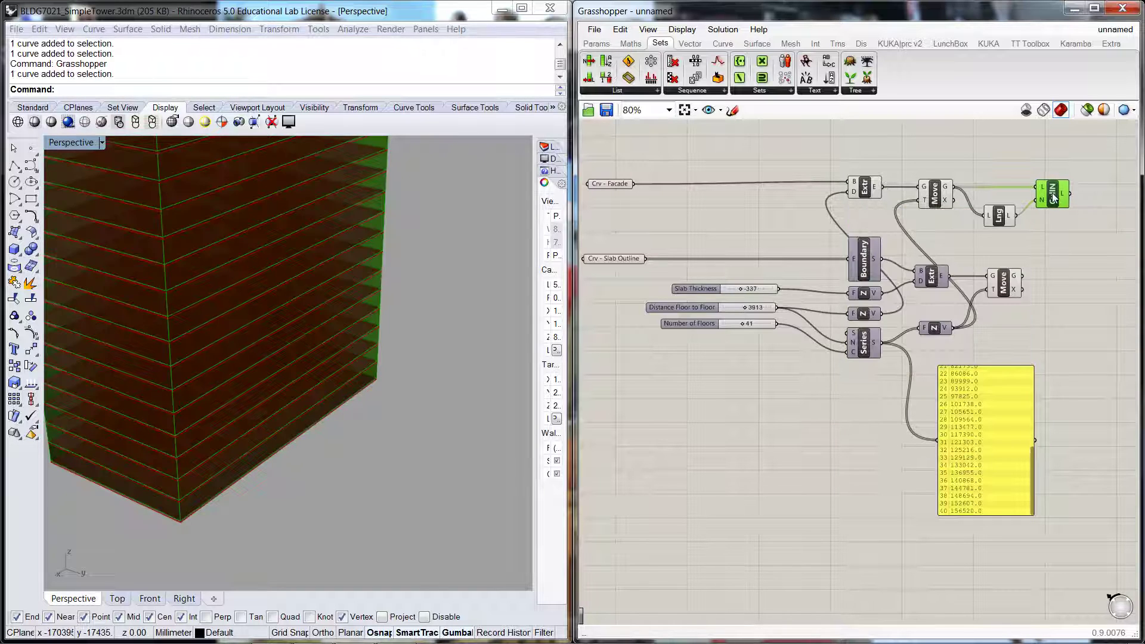
click(1047, 223)
mouse_move(1012, 221)
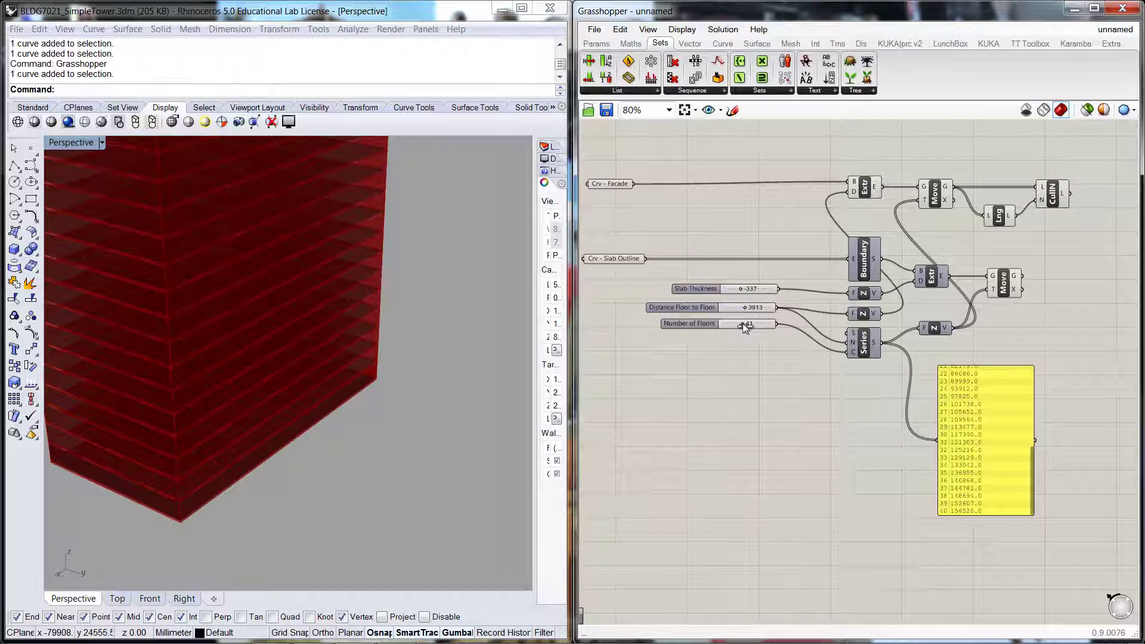
- Reduce the floor count slider to 13 and orbit the tower to view it
drag(743, 323, 727, 323)
right_drag(477, 334, 465, 364)
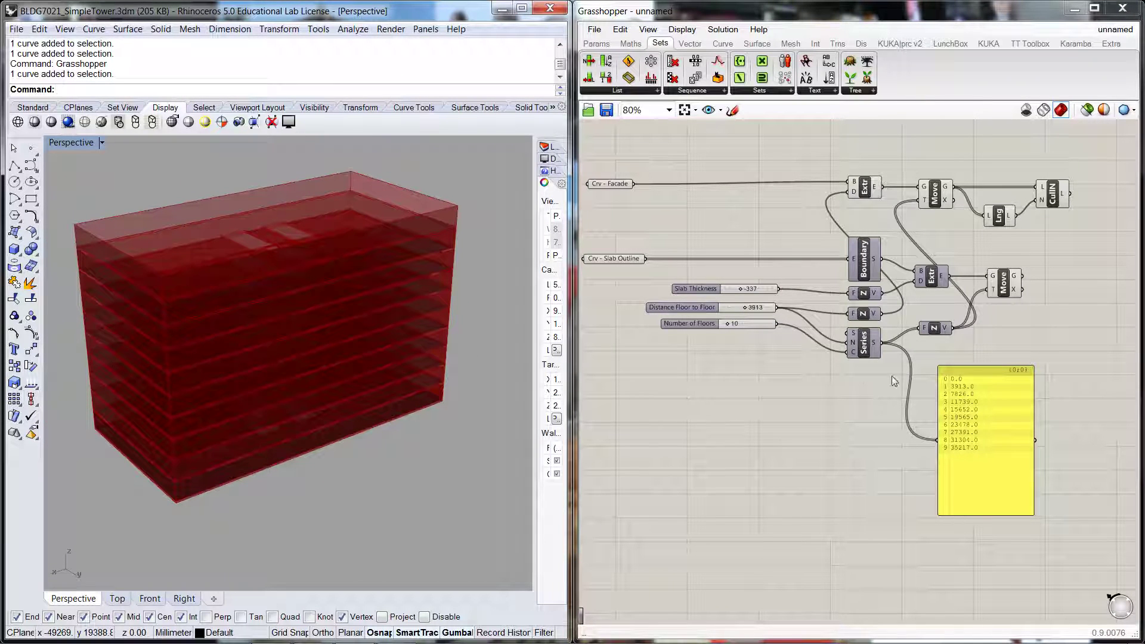
click(1075, 234)
- Compare the Move and Cull Nth previews to see which facade walls are kept
click(935, 201)
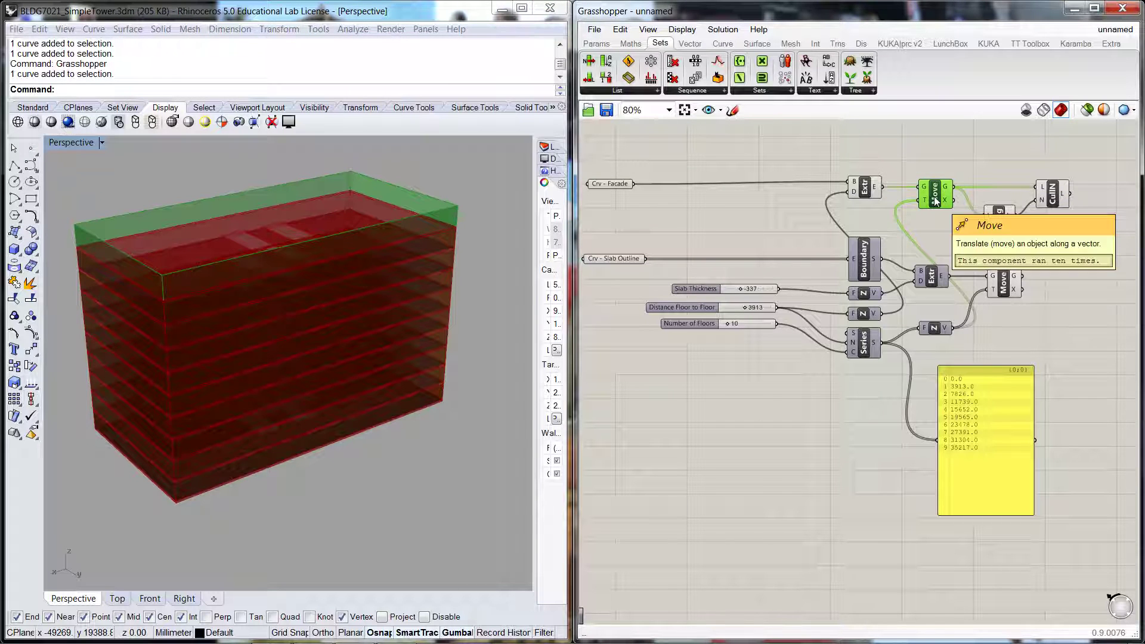
click(957, 244)
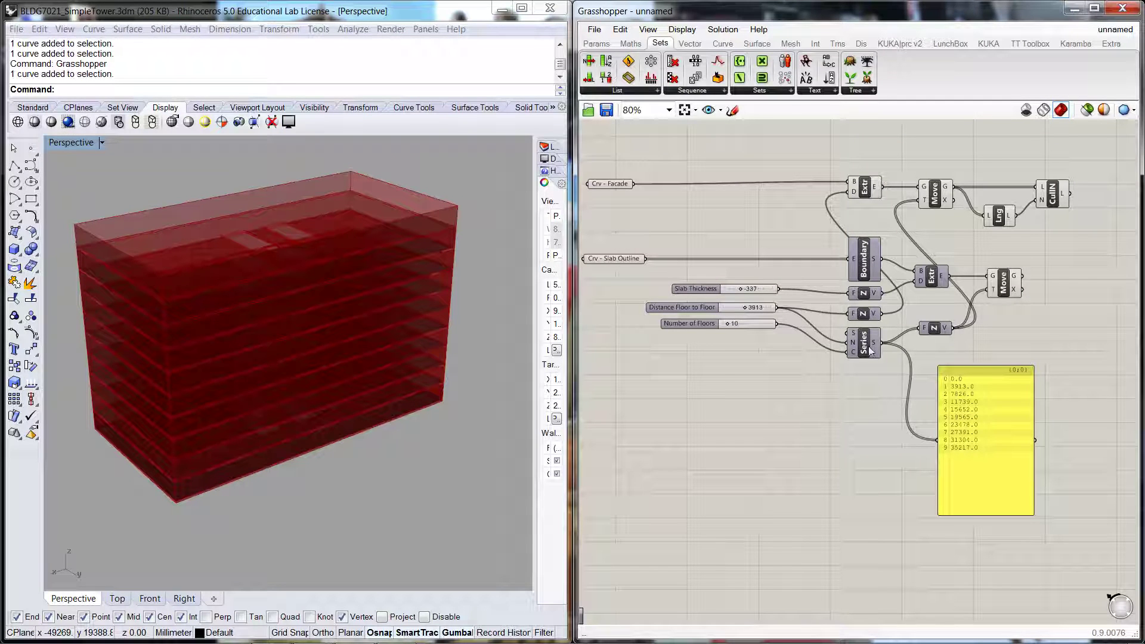
click(940, 196)
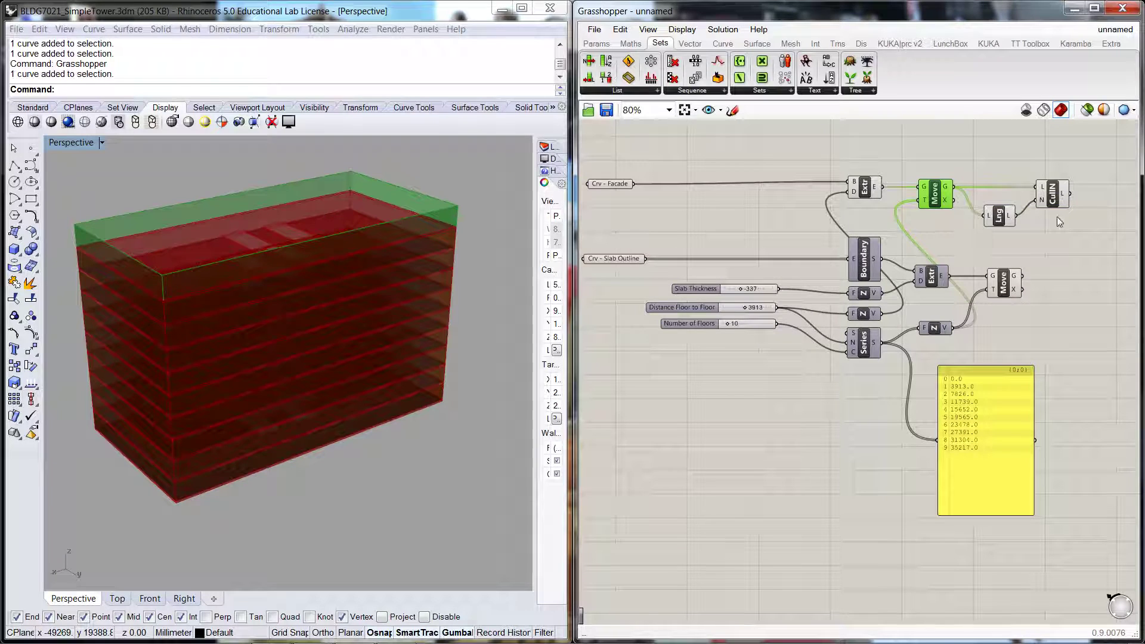
click(1053, 200)
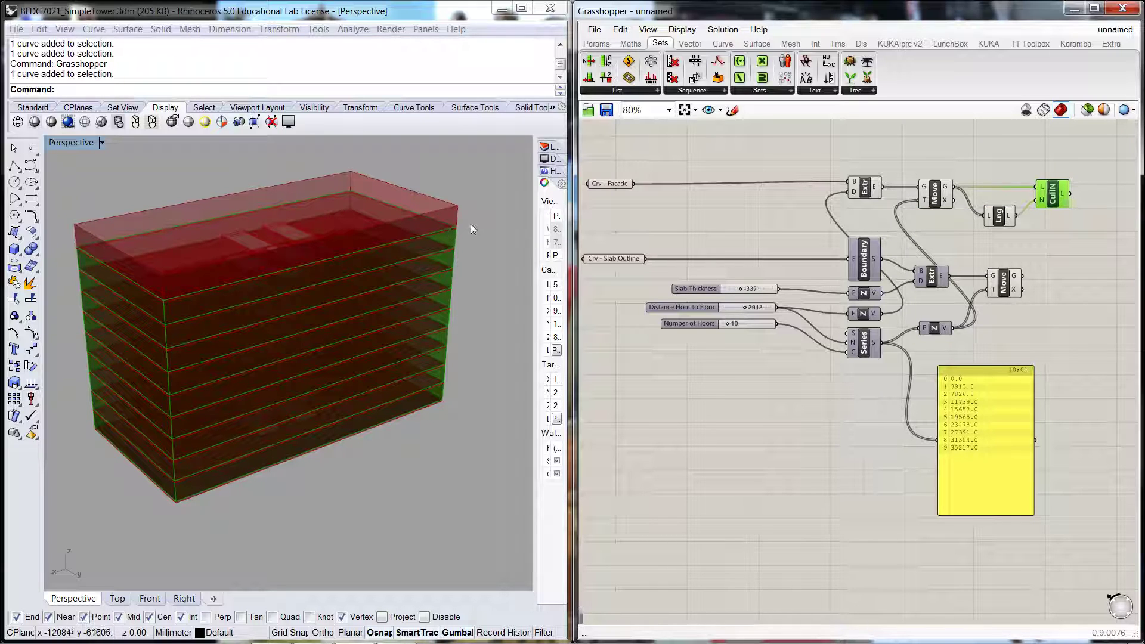
click(958, 238)
click(934, 200)
click(1047, 203)
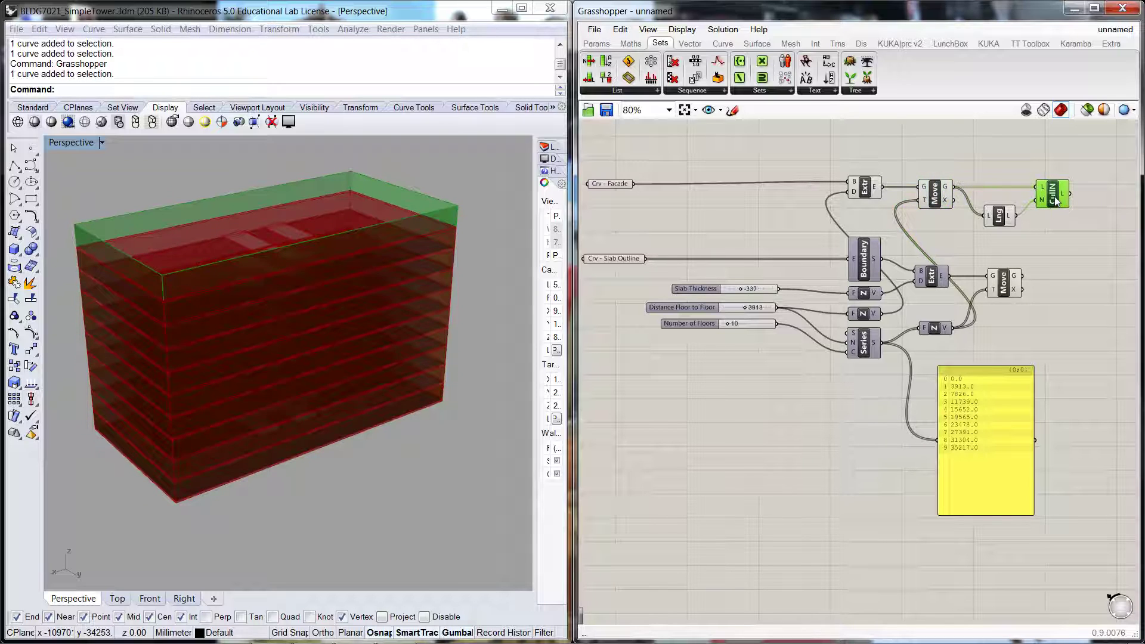
click(1071, 243)
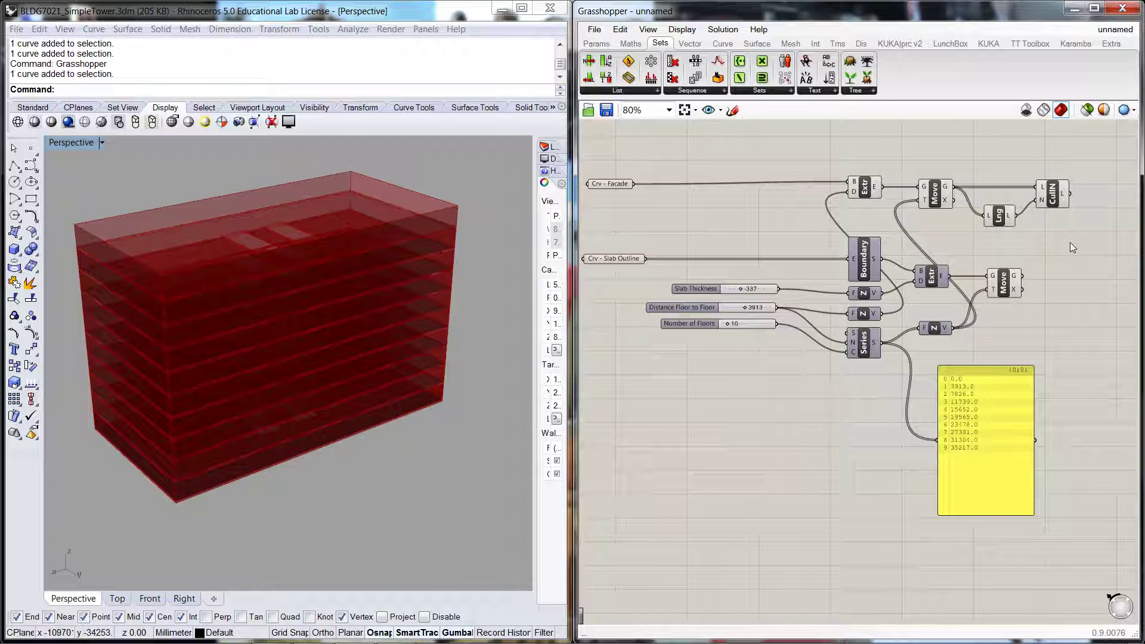
- Turn off the facade Move component's preview and inspect the Cull Nth facades in the viewport
click(939, 199)
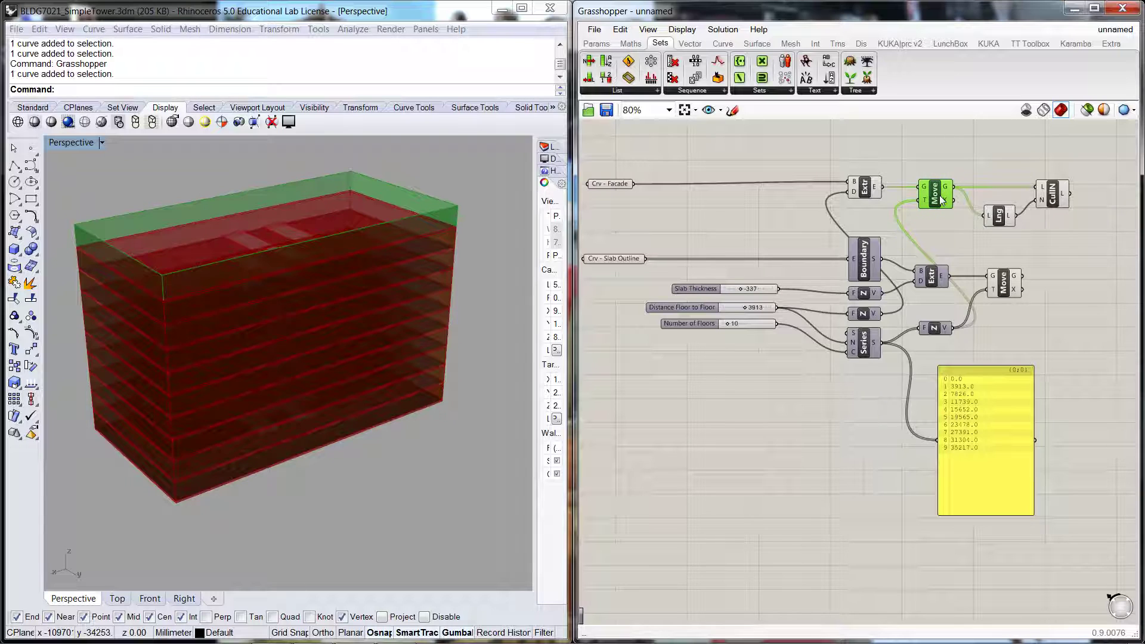
right_click(942, 200)
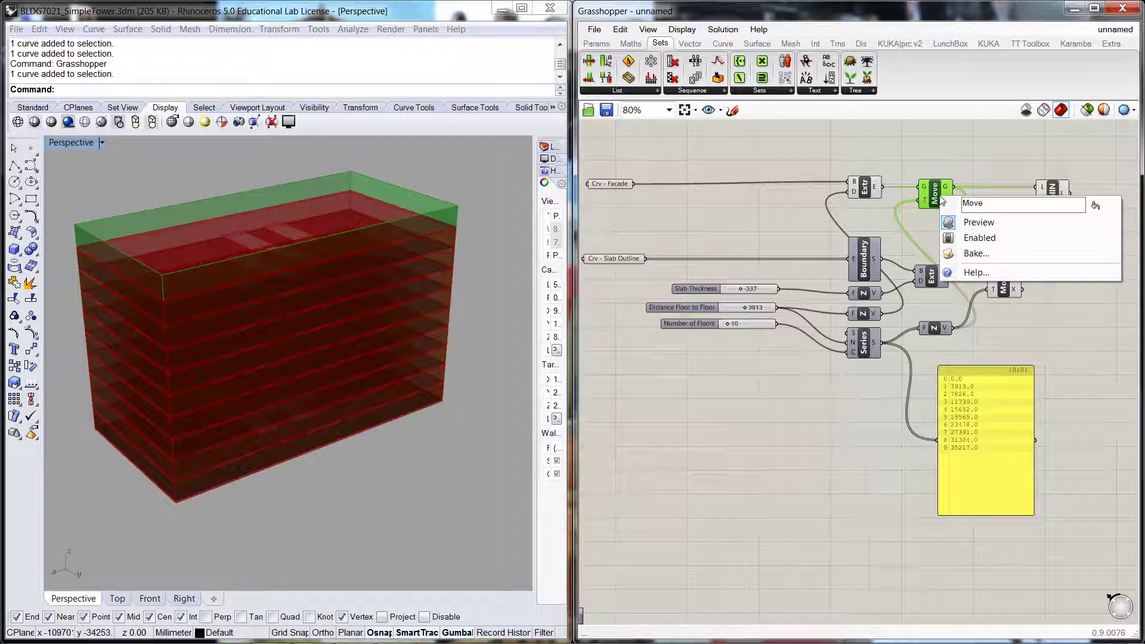
click(967, 219)
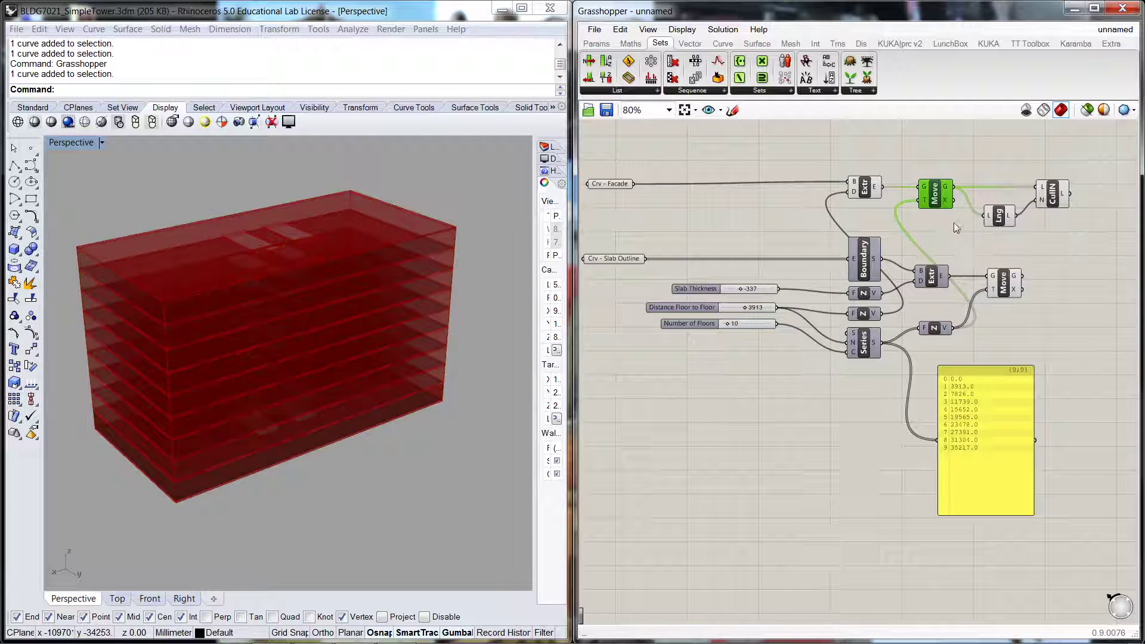
drag(1014, 208, 1018, 213)
click(1052, 194)
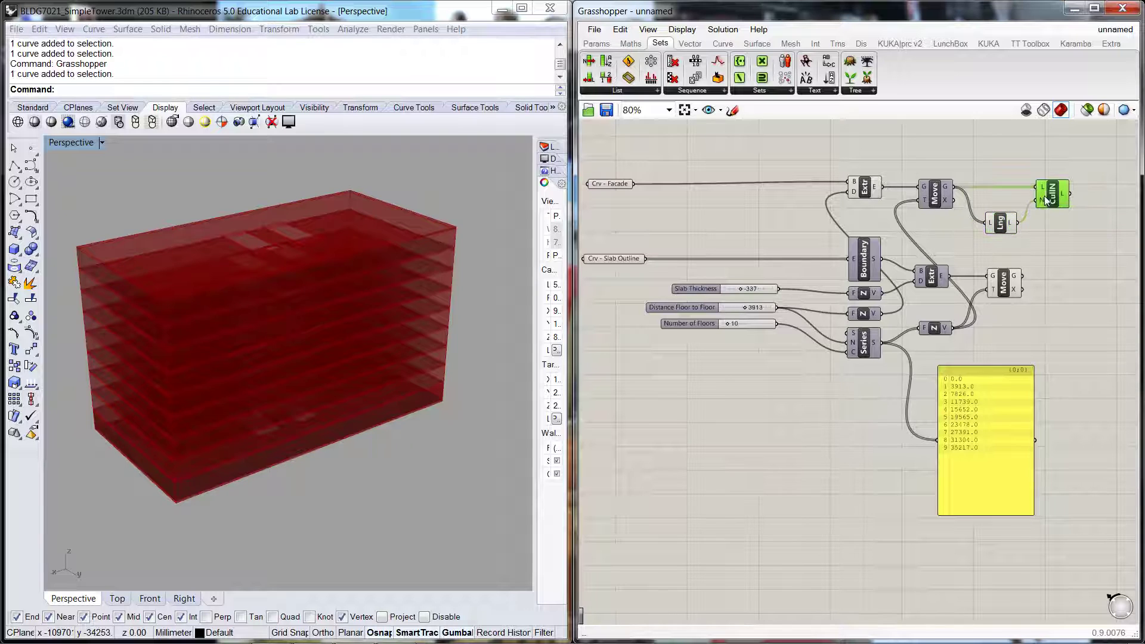
click(1041, 248)
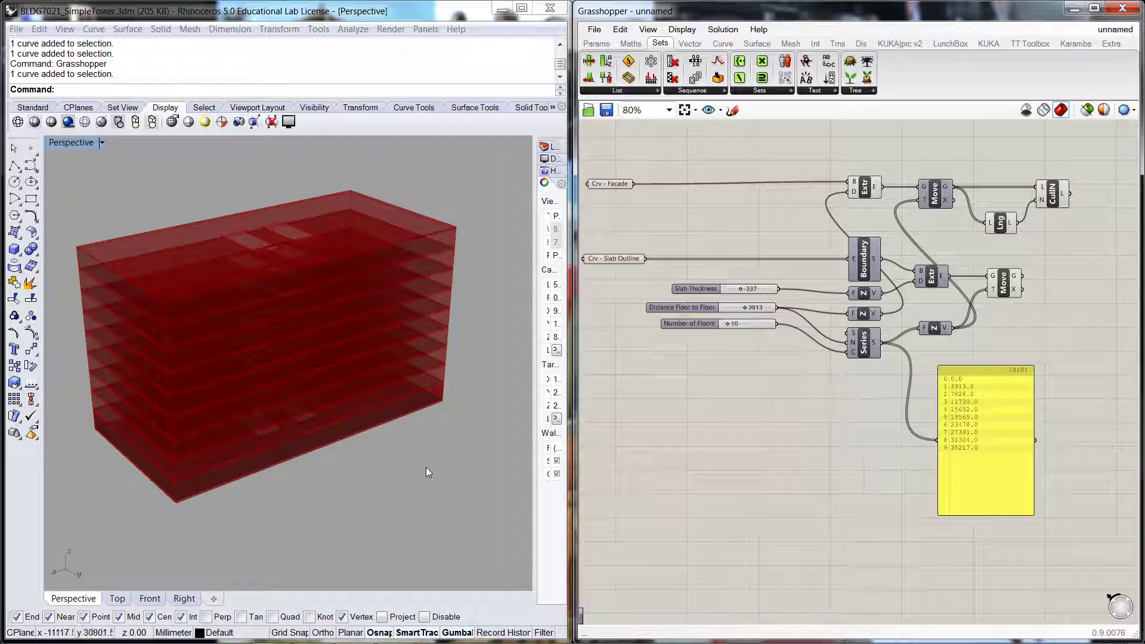
right_drag(426, 467, 464, 447)
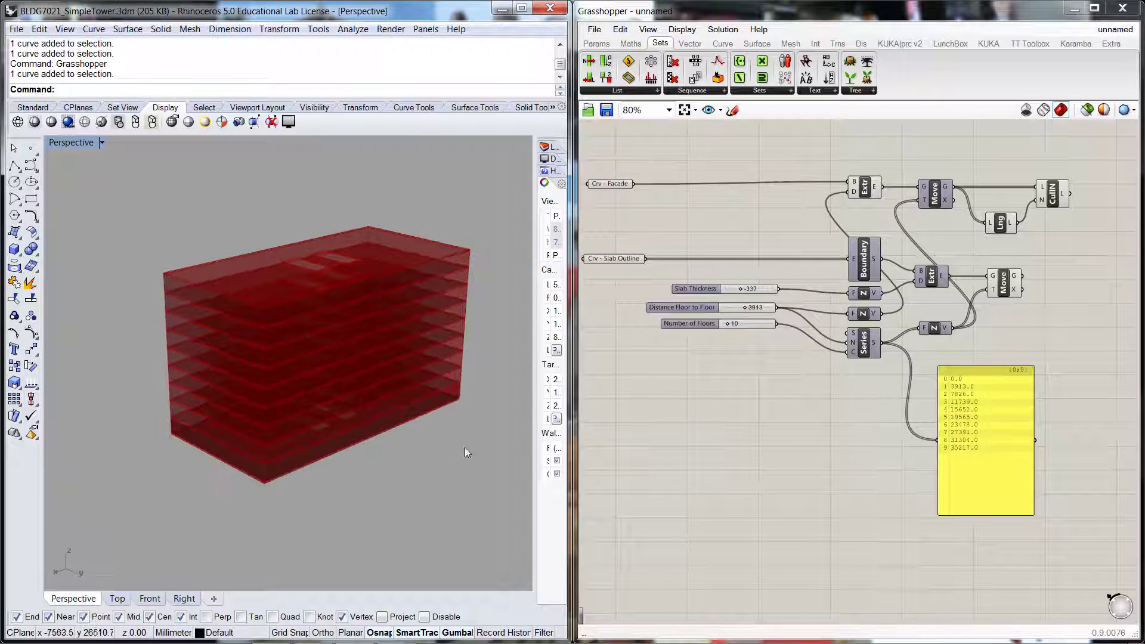
- Delete the floor values panel and shift the slab Move component right to make room
click(792, 447)
scroll(813, 440, down, 1)
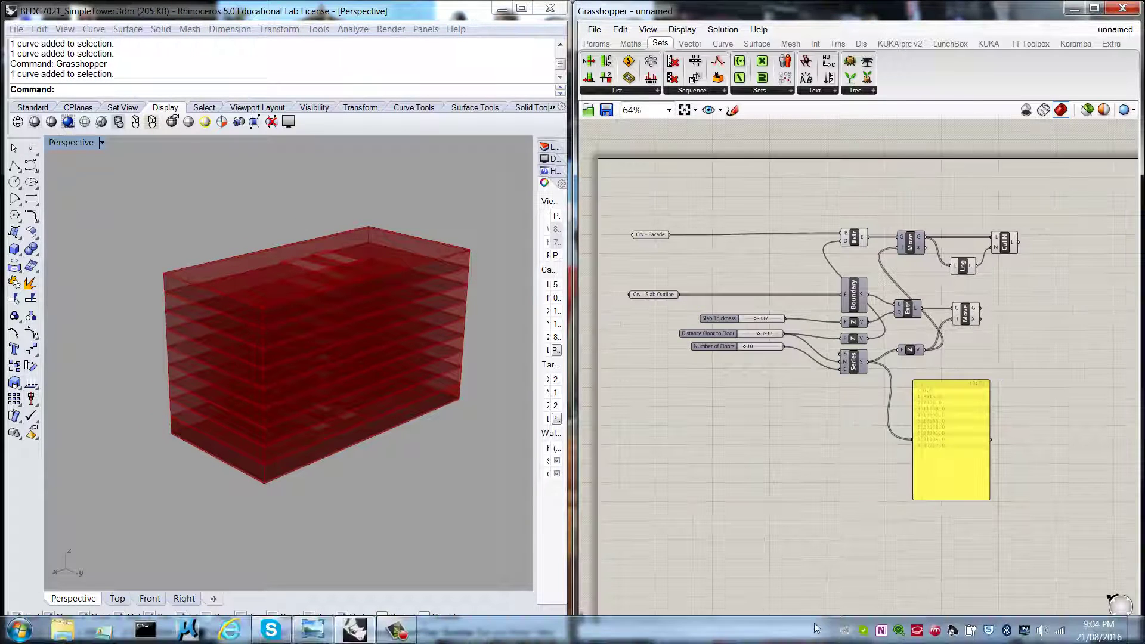
click(974, 425)
key(Delete)
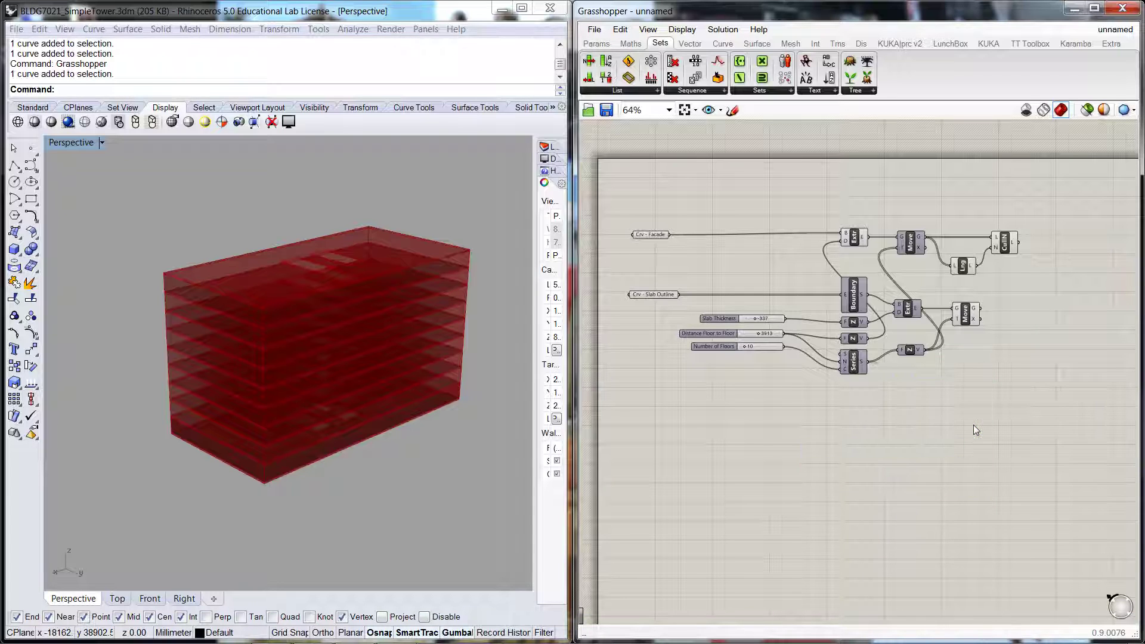
right_drag(1033, 399, 898, 429)
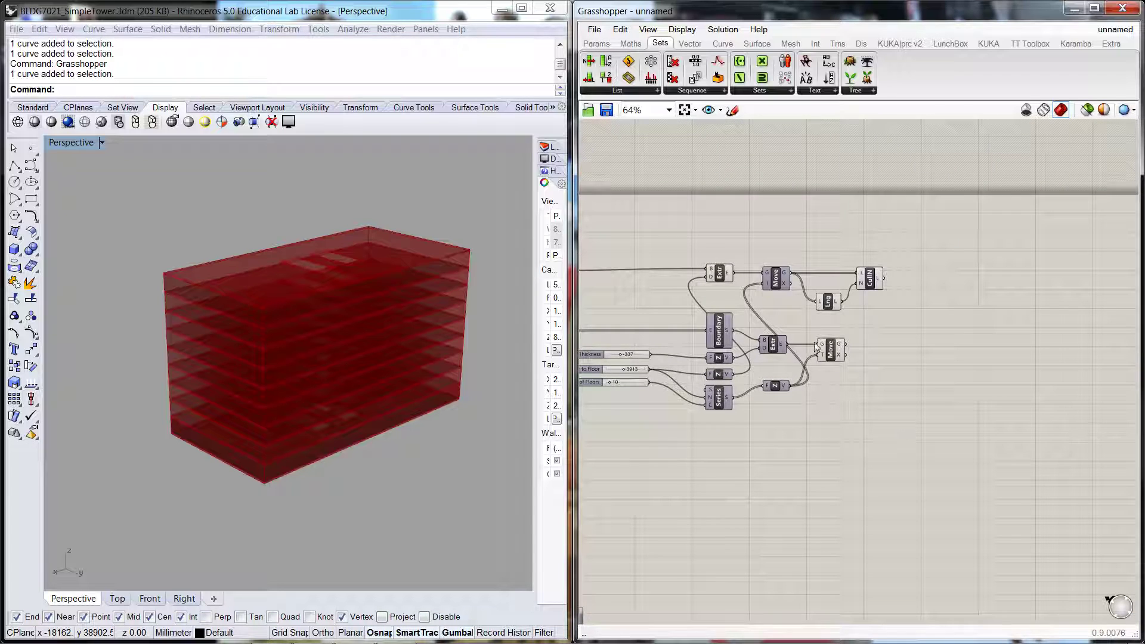
drag(830, 352, 868, 353)
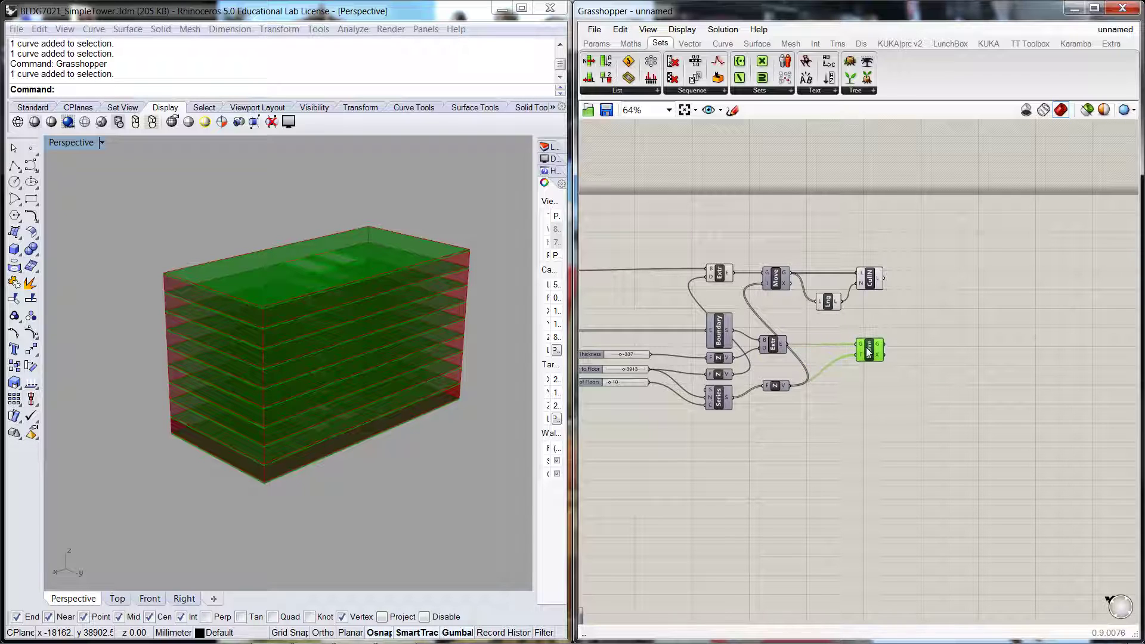
click(932, 288)
- Place a Brep parameter and rename it 'Brep - Glass'
double_click(946, 276)
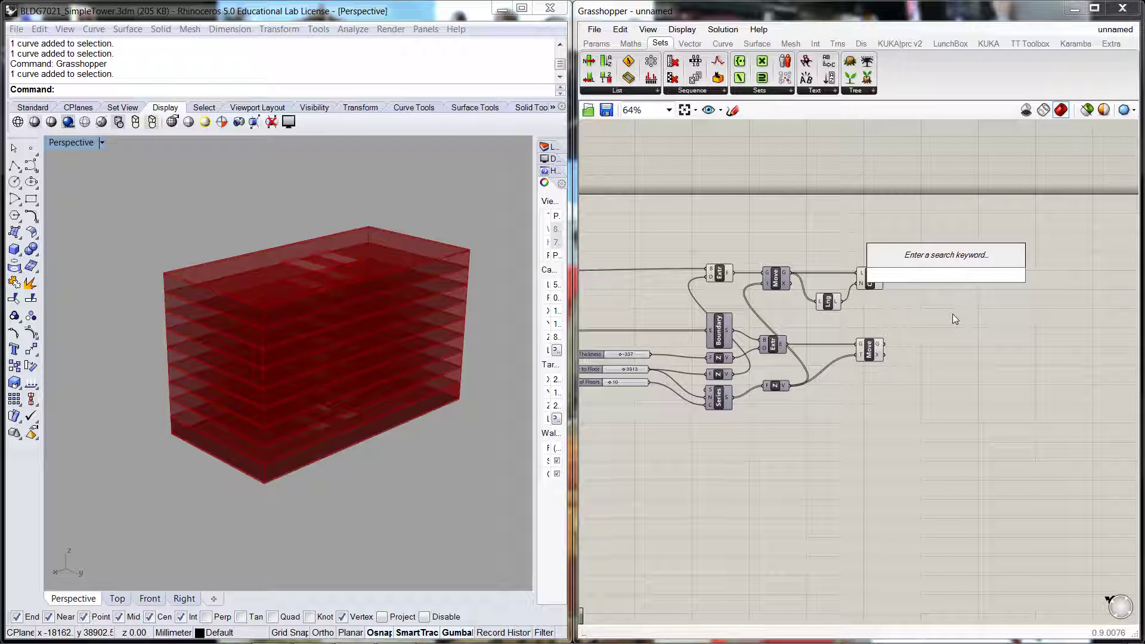
text(bre)
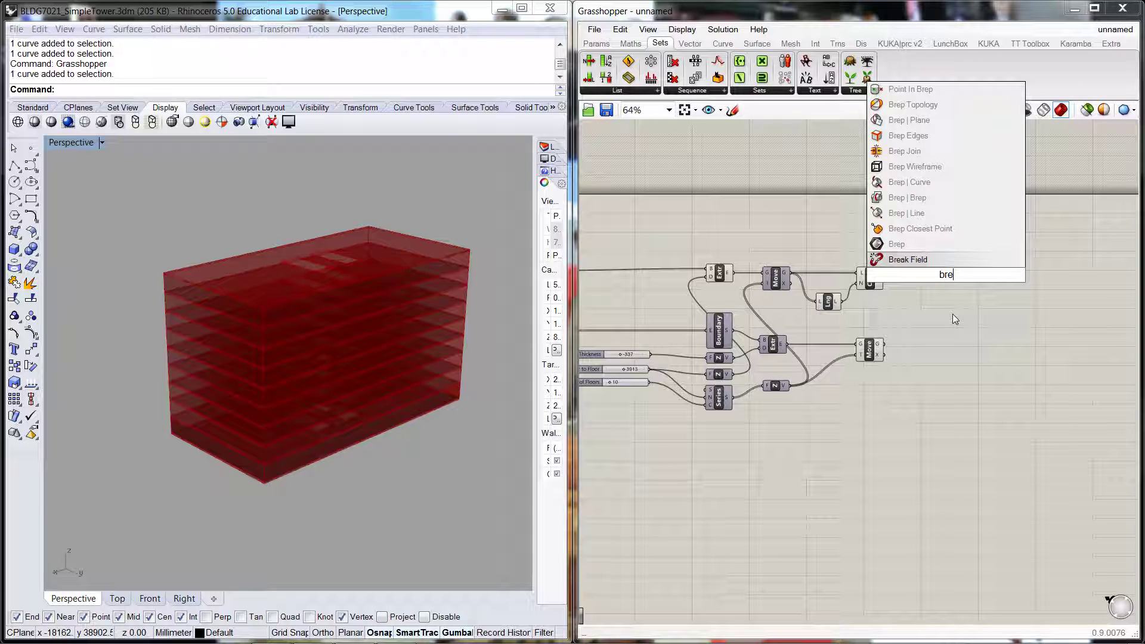
click(895, 245)
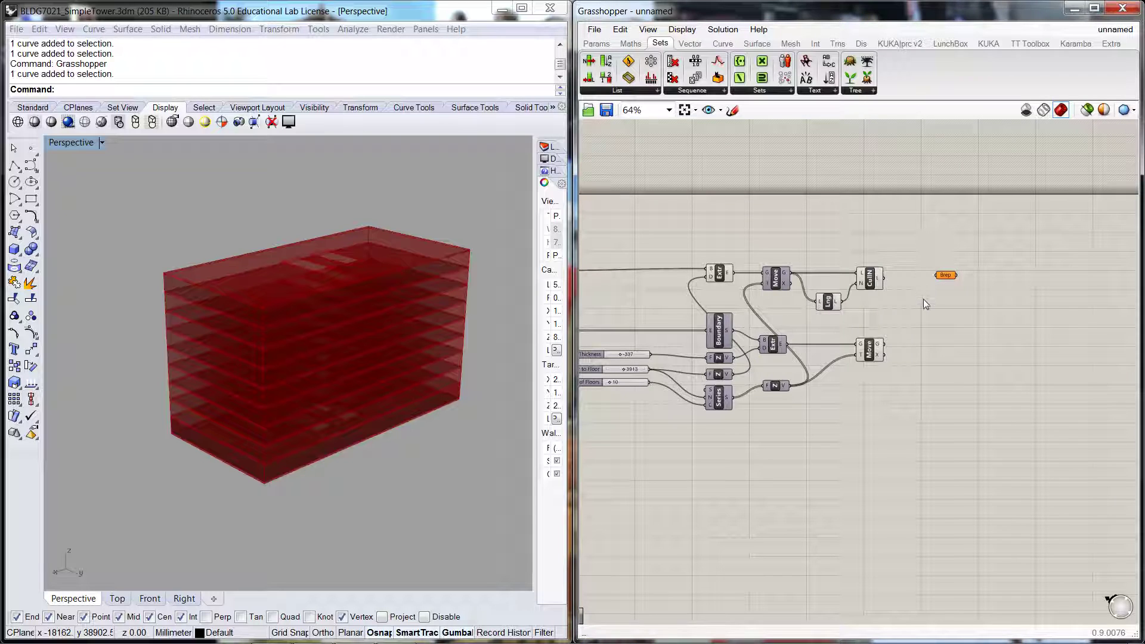
click(947, 277)
right_click(948, 276)
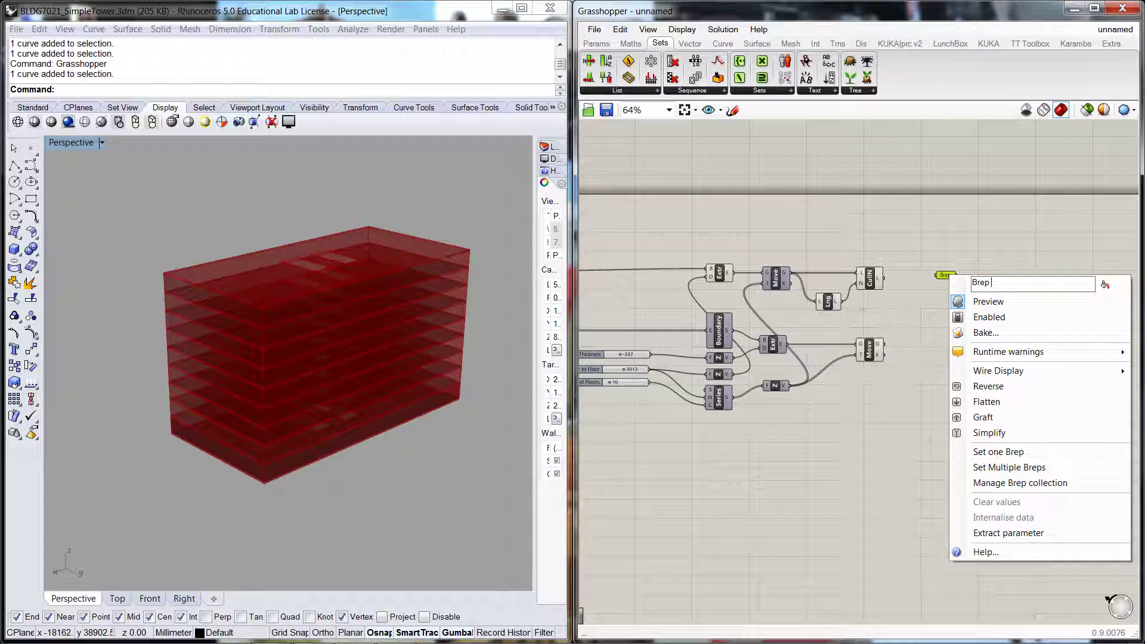
text(- Glass)
key(Return)
- Place a second Brep parameter and rename it 'Brep Slabs'
right_click(941, 343)
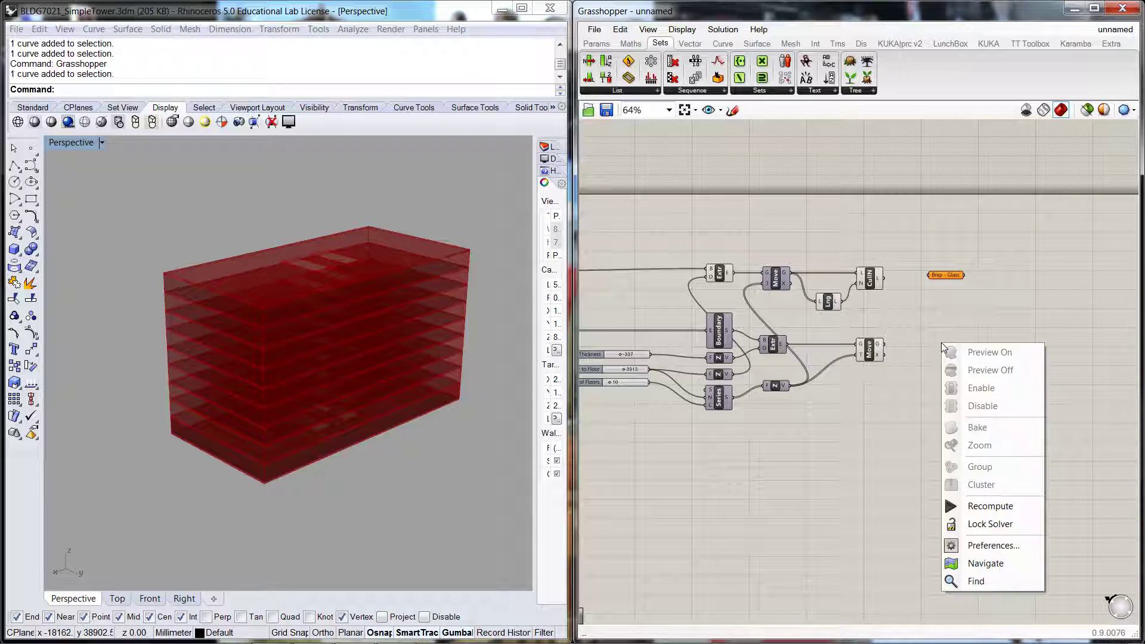
click(908, 307)
double_click(938, 352)
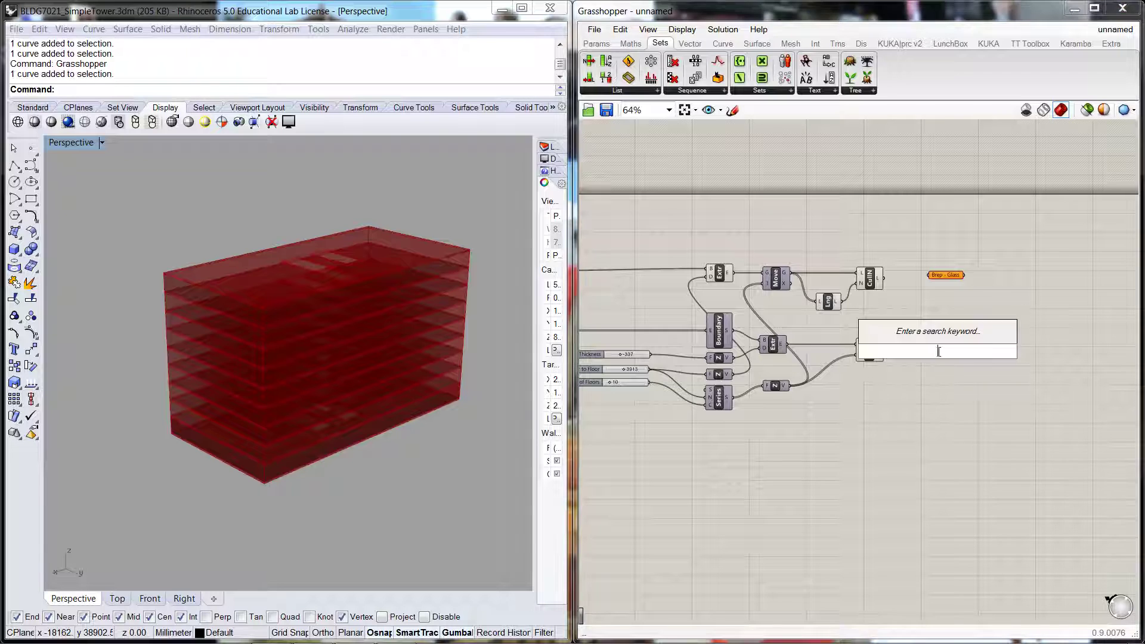
text(brep)
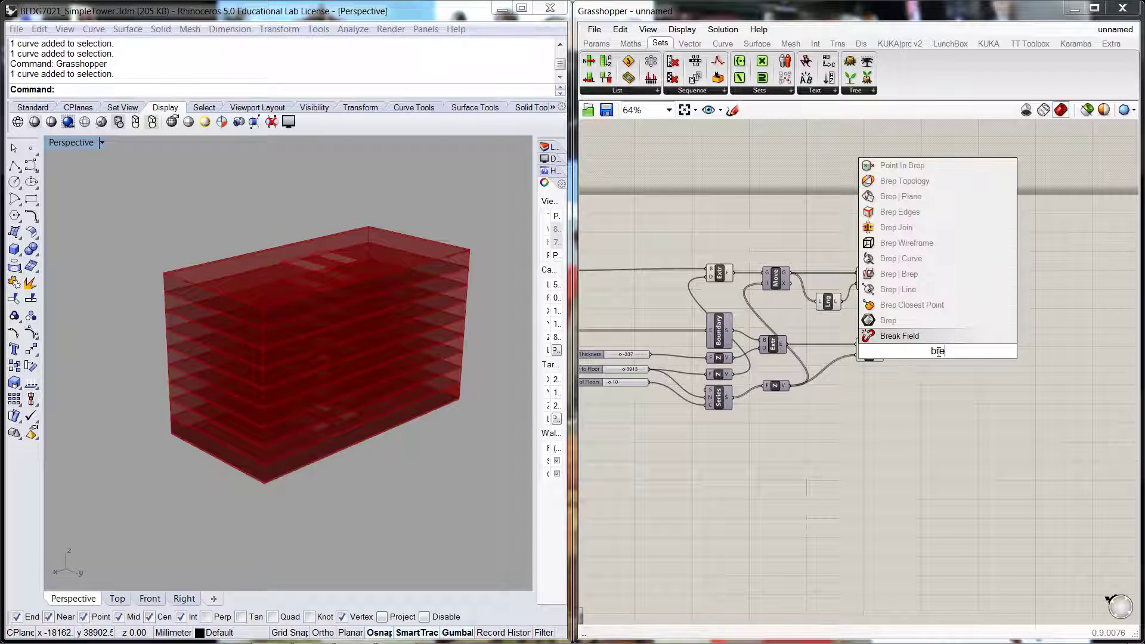
click(871, 322)
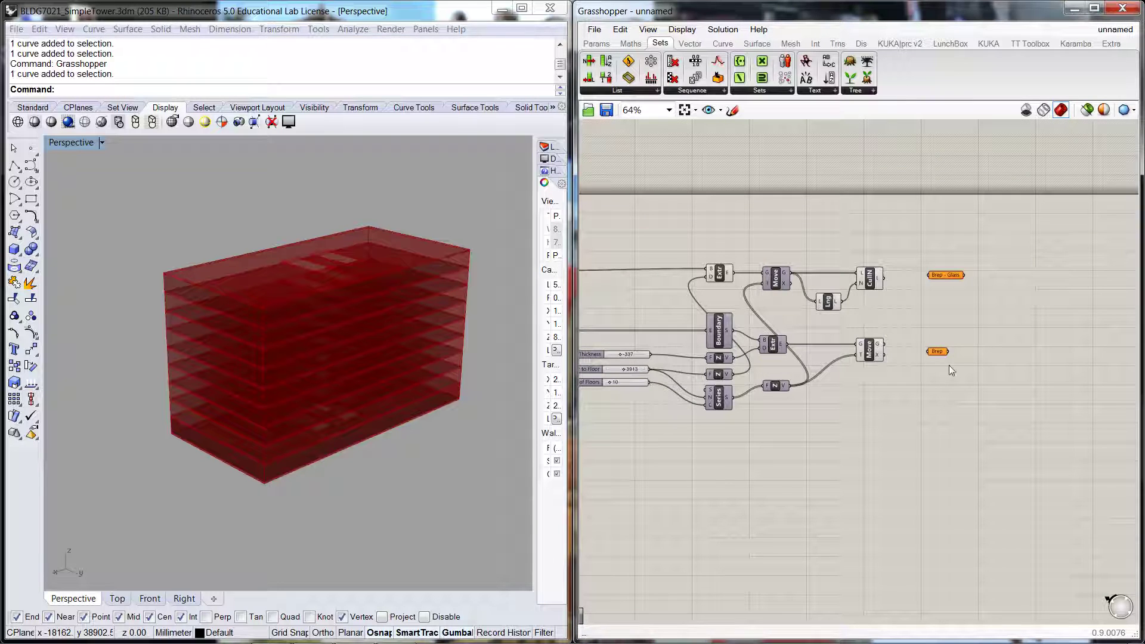
right_click(943, 354)
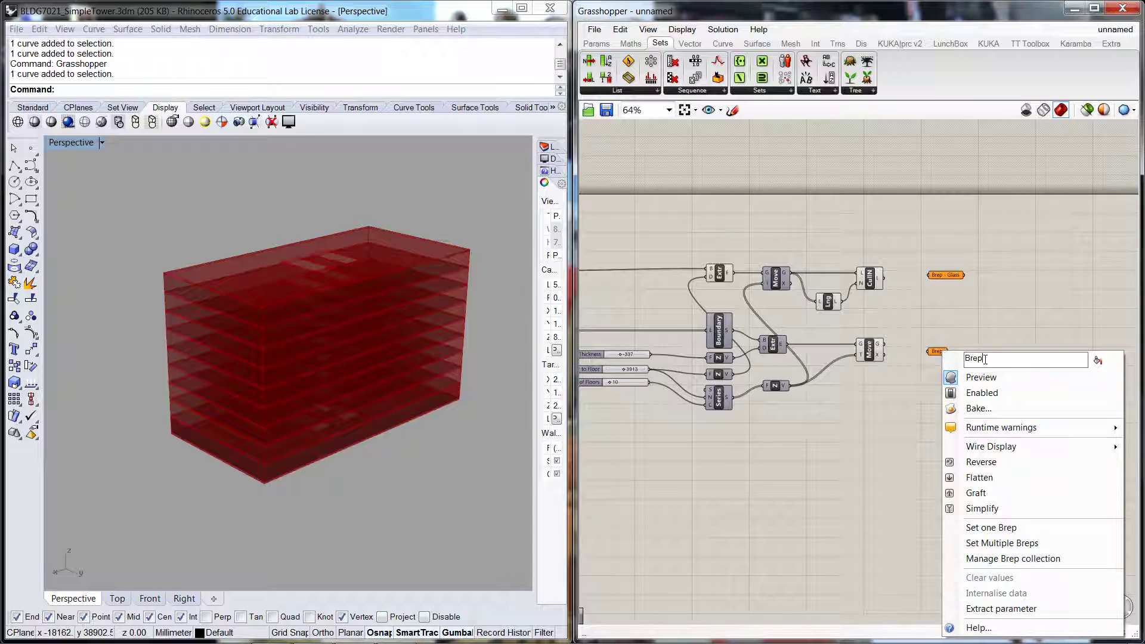
text(Slabs)
key(Return)
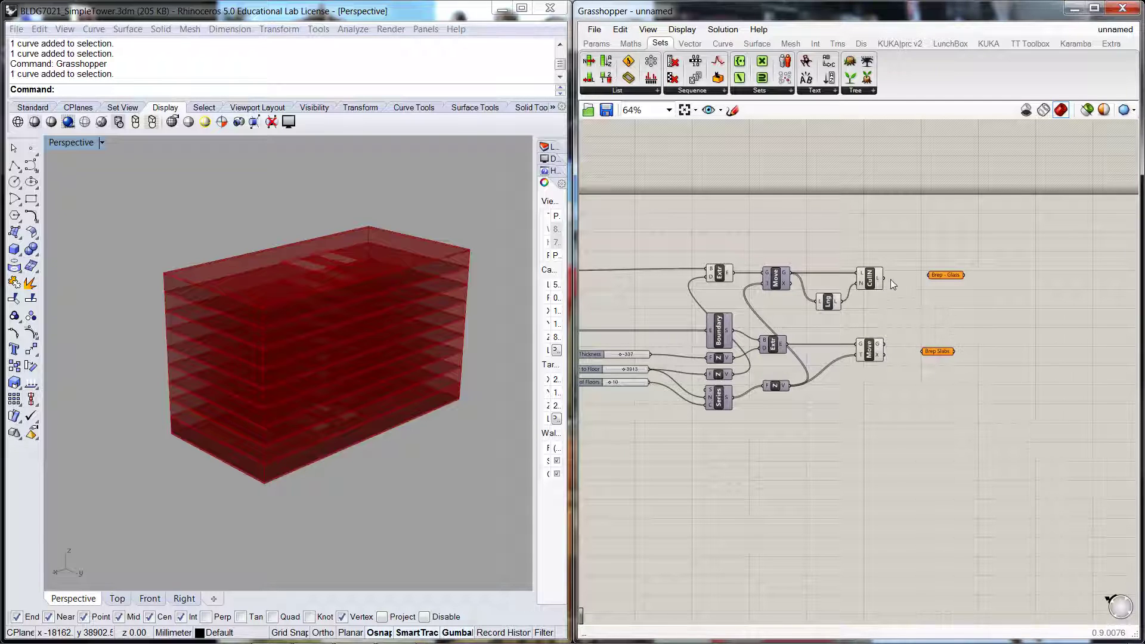
- Connect Cull Nth's output to Brep - Glass and the slab Move output to Brep Slabs
drag(885, 278, 929, 275)
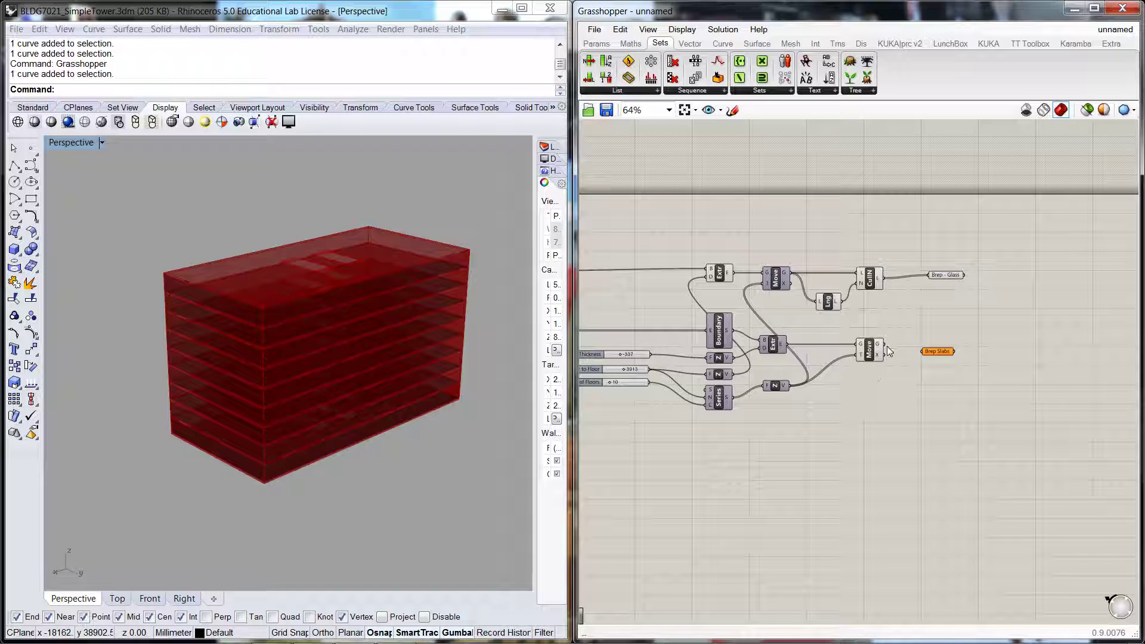
drag(887, 349, 943, 351)
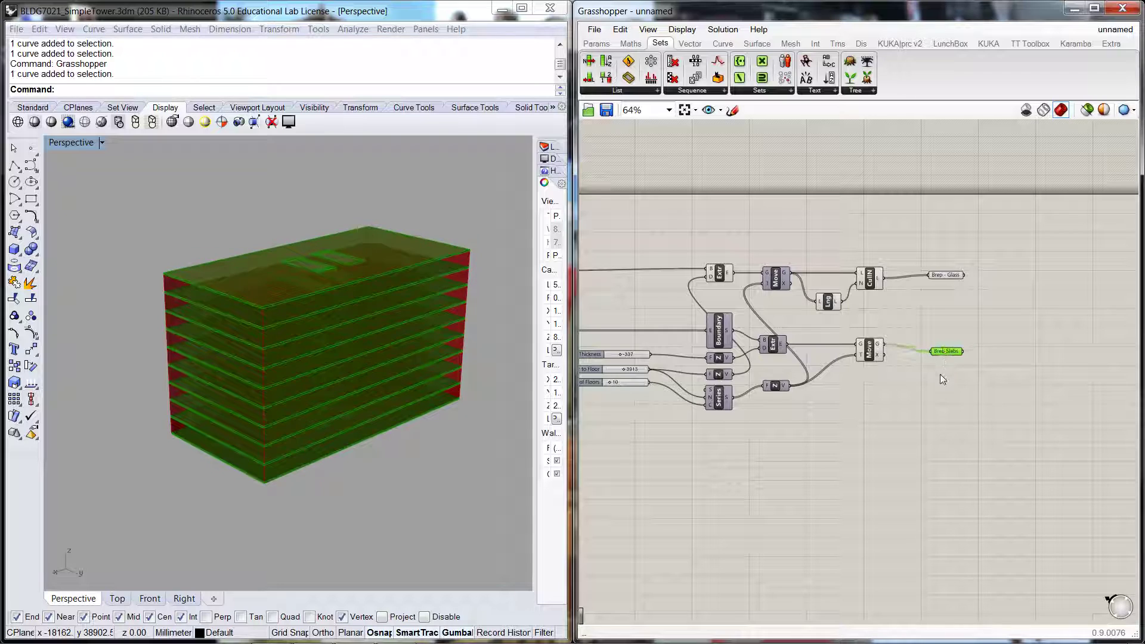
click(940, 374)
click(947, 275)
click(945, 354)
- Alternate selecting Brep - Glass and Brep Slabs to check the glass and slab previews
click(940, 431)
click(950, 274)
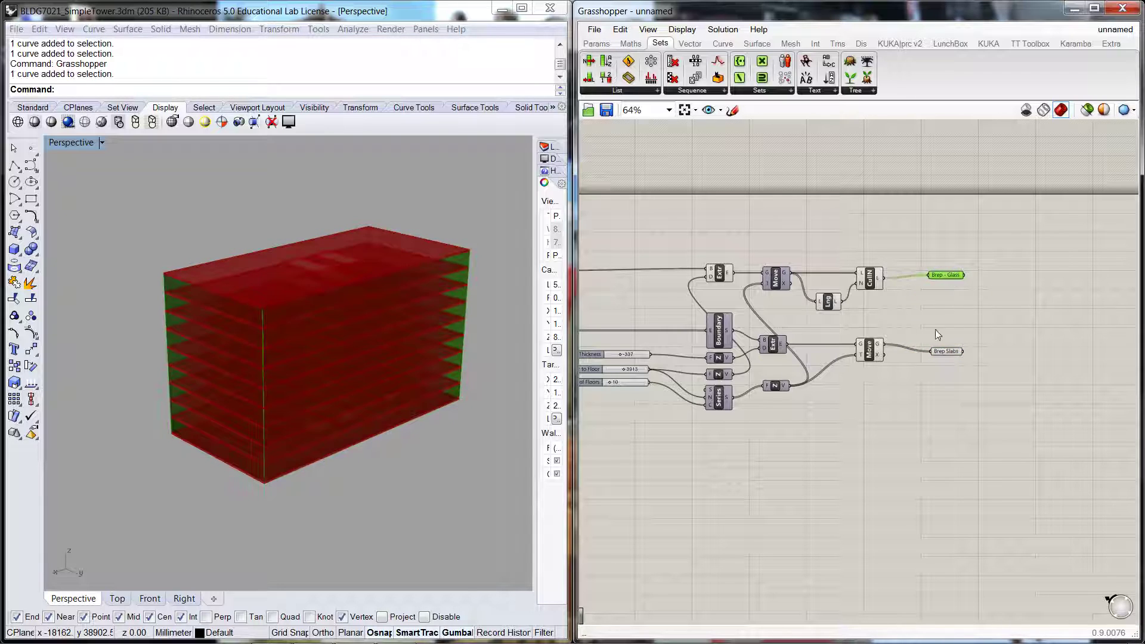
click(943, 352)
click(955, 388)
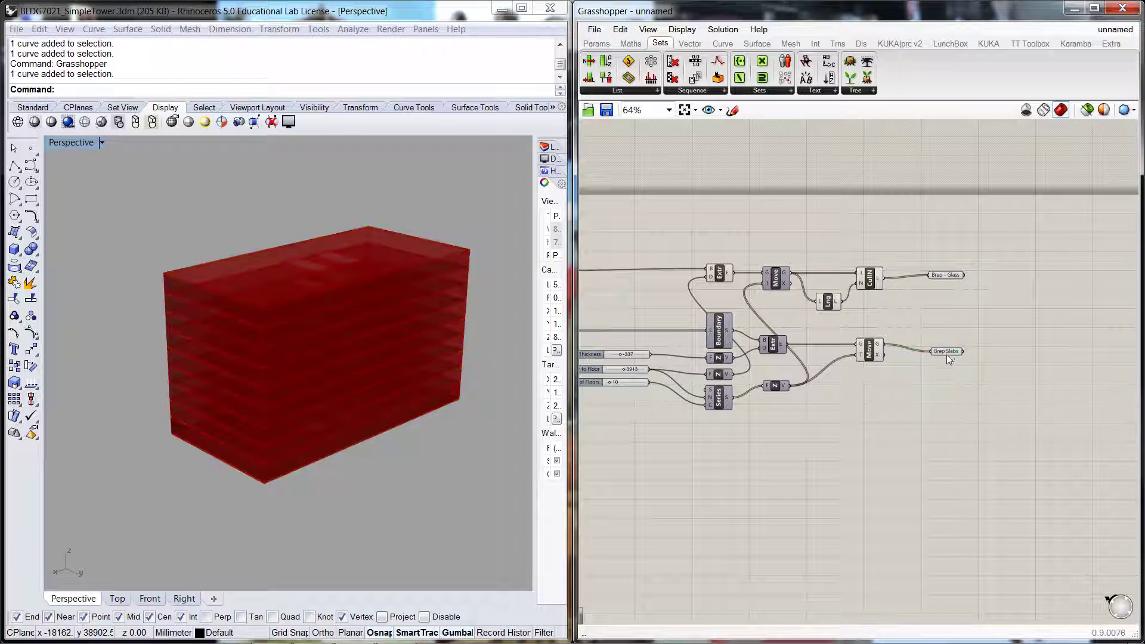
click(948, 355)
click(948, 389)
right_drag(782, 448, 870, 459)
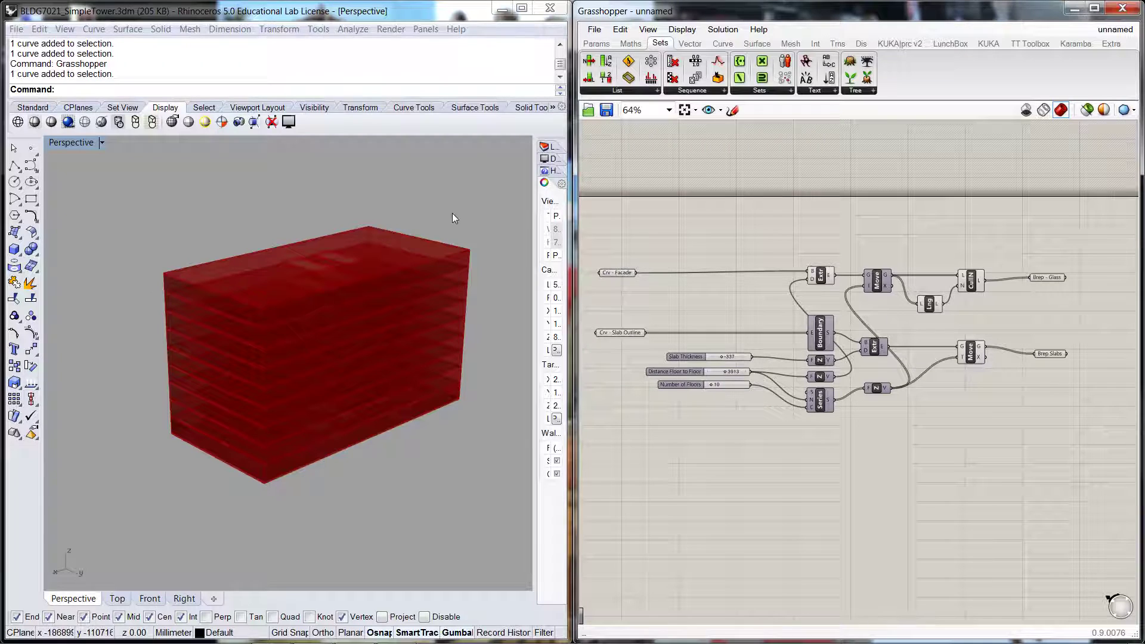
click(1048, 278)
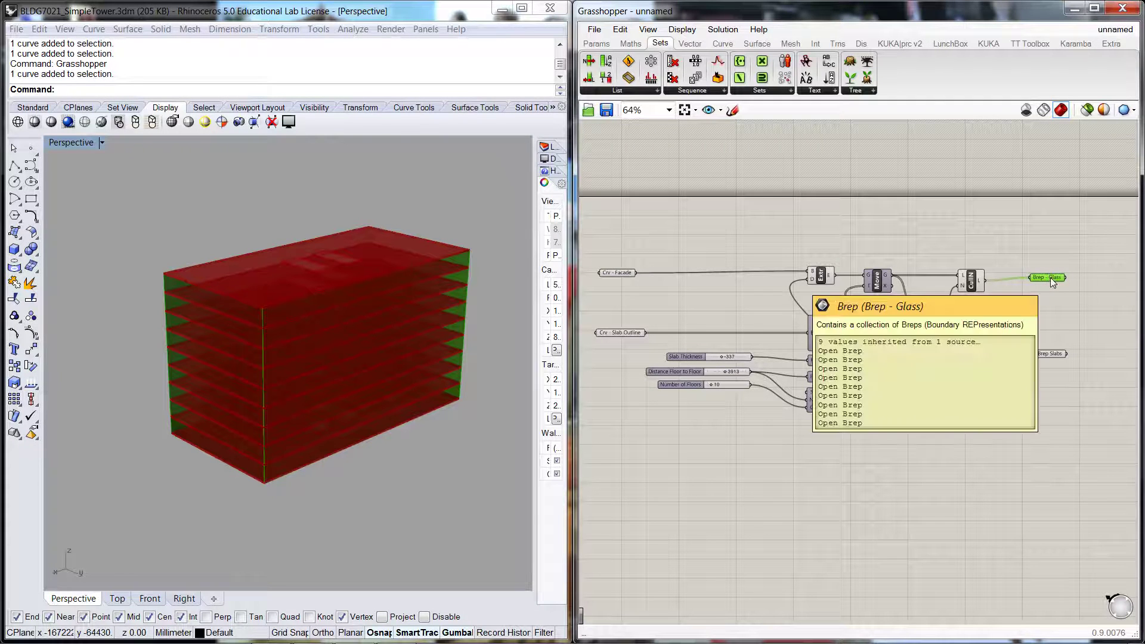
right_click(1052, 280)
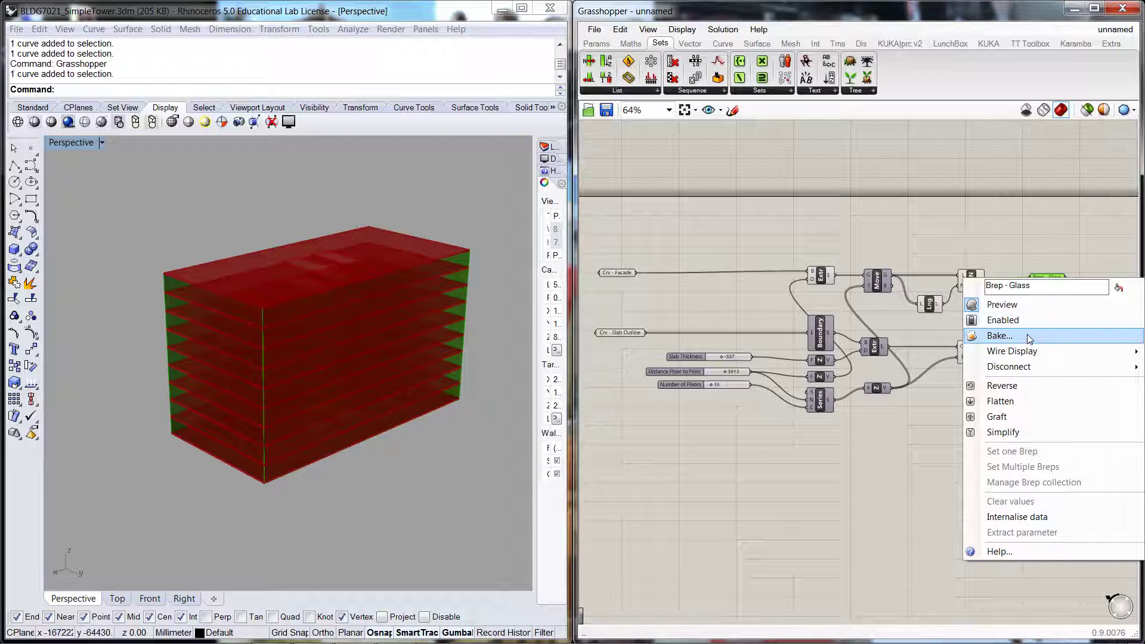
click(1031, 263)
click(1052, 355)
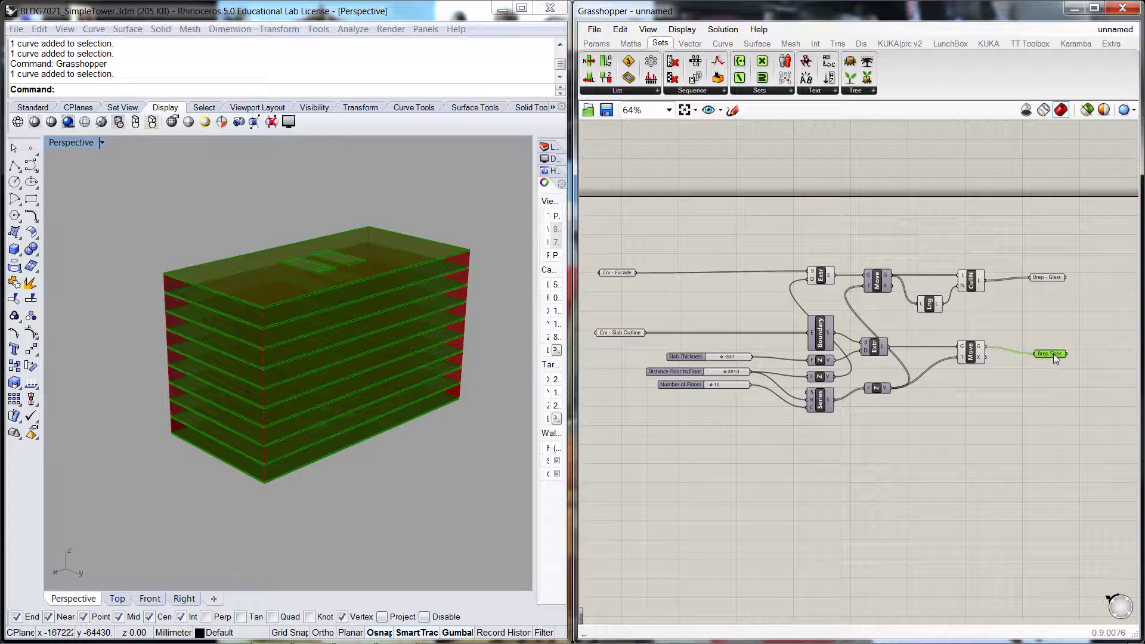
right_click(1054, 353)
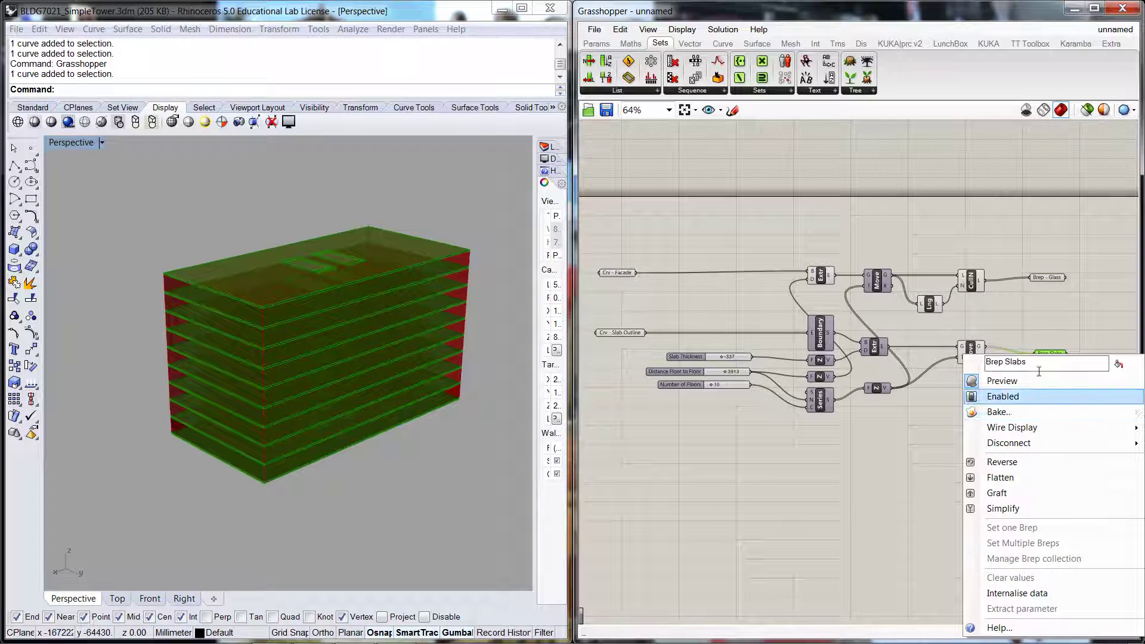
click(1039, 315)
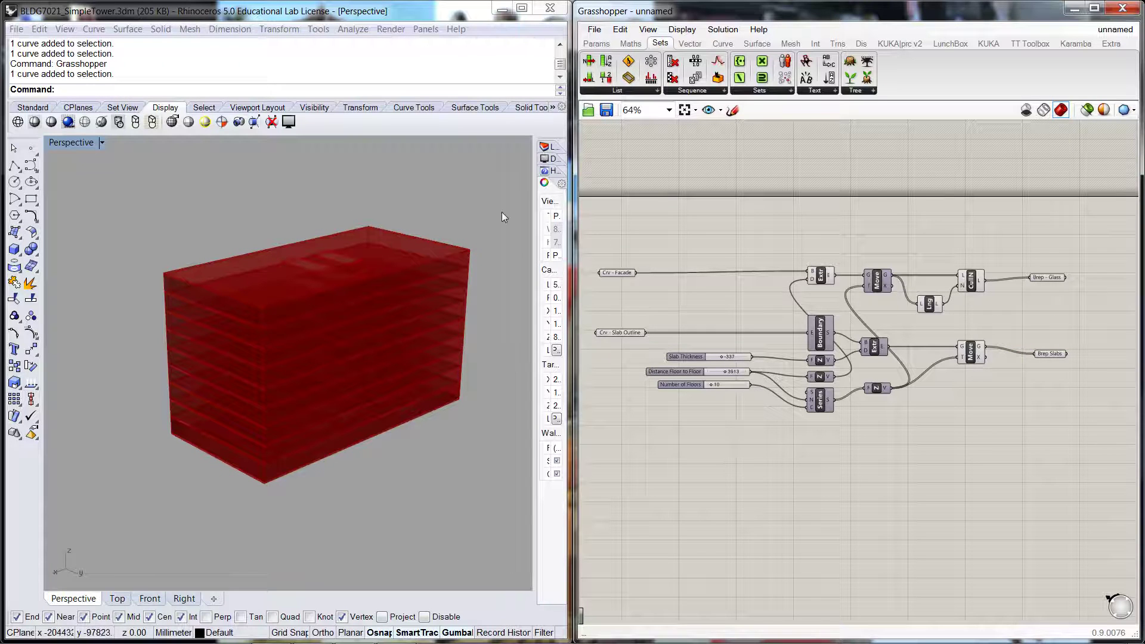